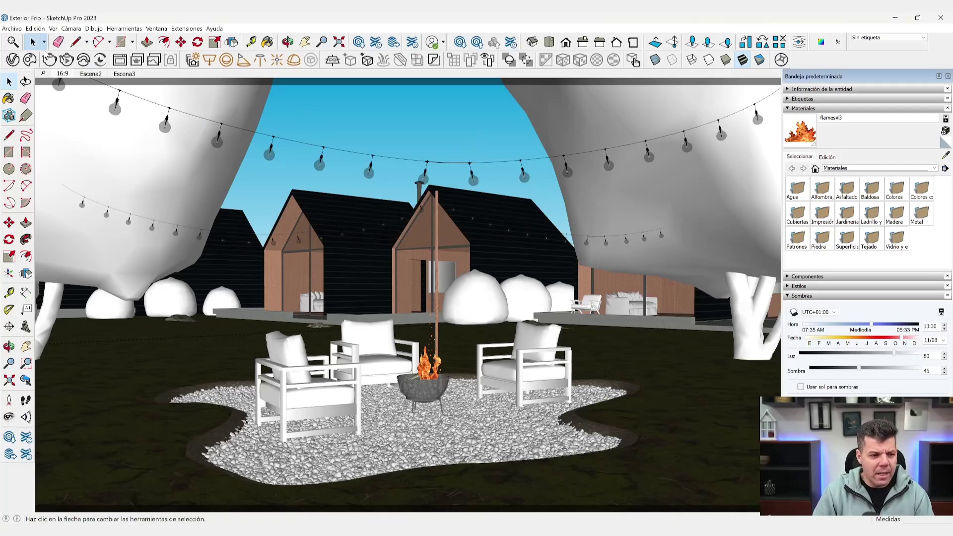
- Set the V-Ray Frame Buffer LightMix to Dome Light only, then return to the Lenong 3 HDRI page
left_click(124, 60)
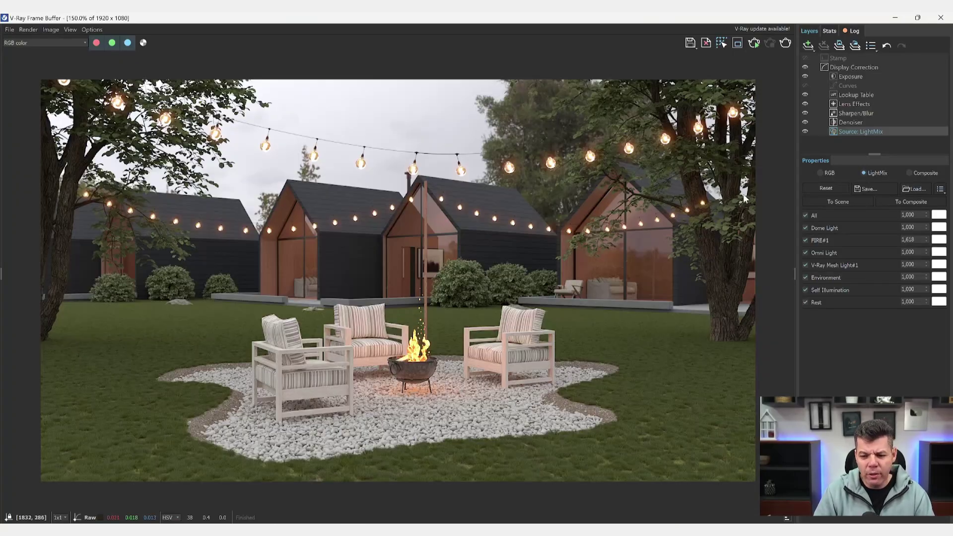
left_click(806, 216)
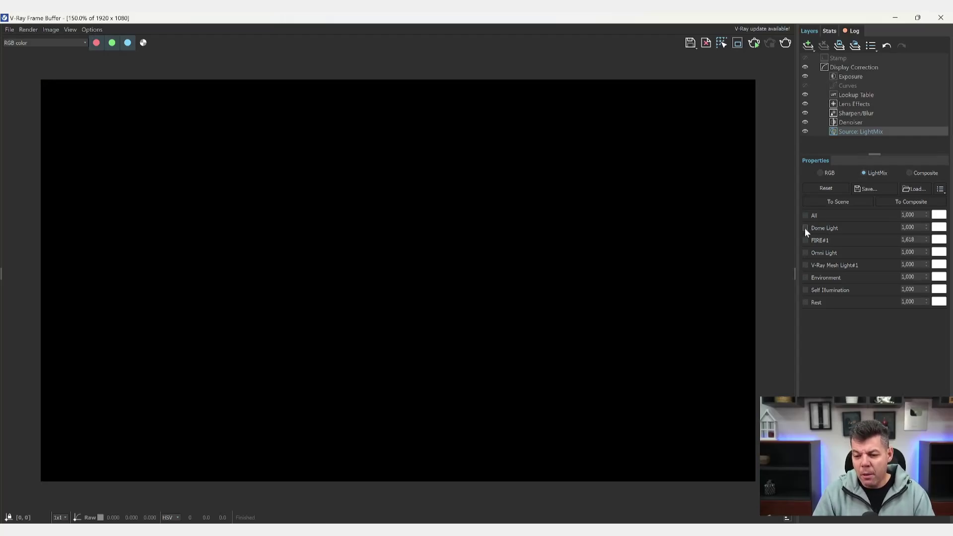
left_click(805, 228)
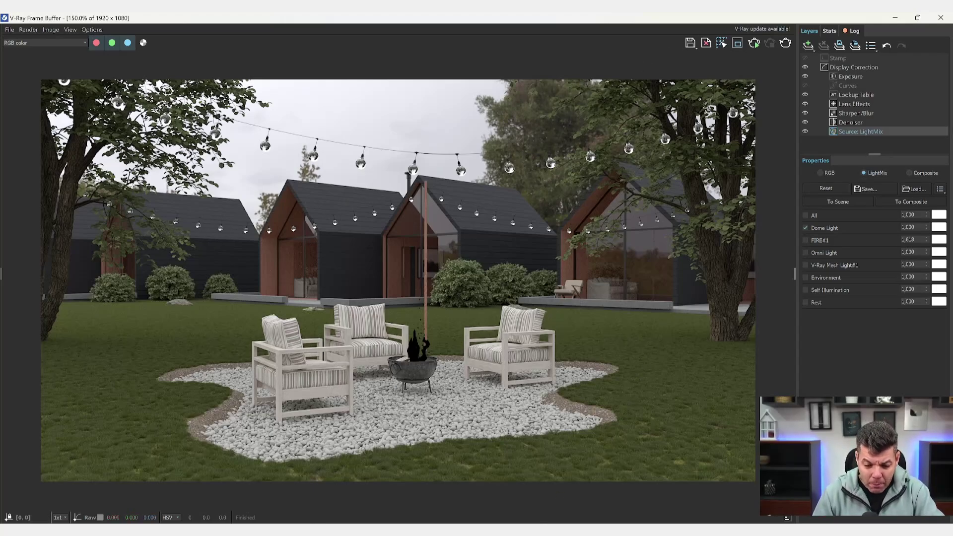
left_click(533, 496)
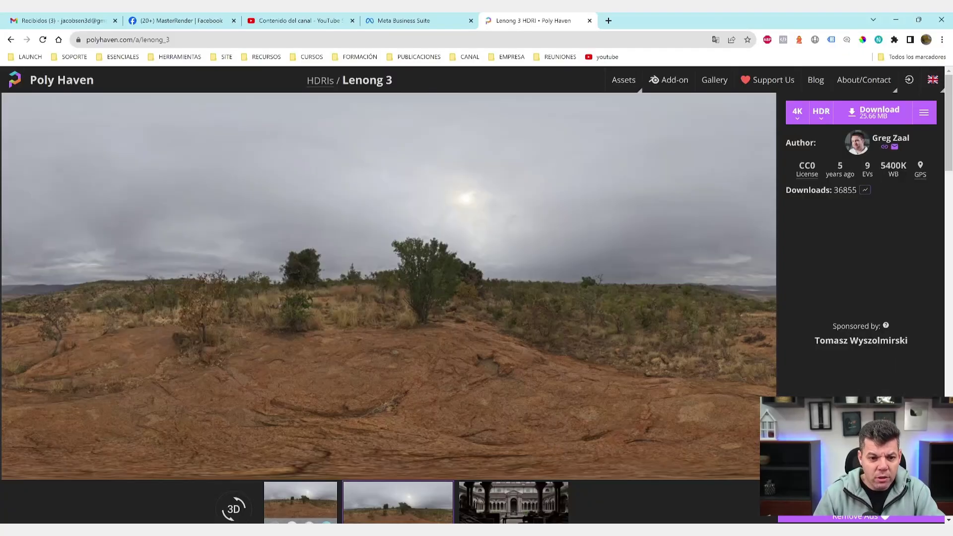
- Browse Poly Haven's HDRIs, search 'lenong' and open the Lenong 3 page
left_click_drag(346, 80, 404, 85)
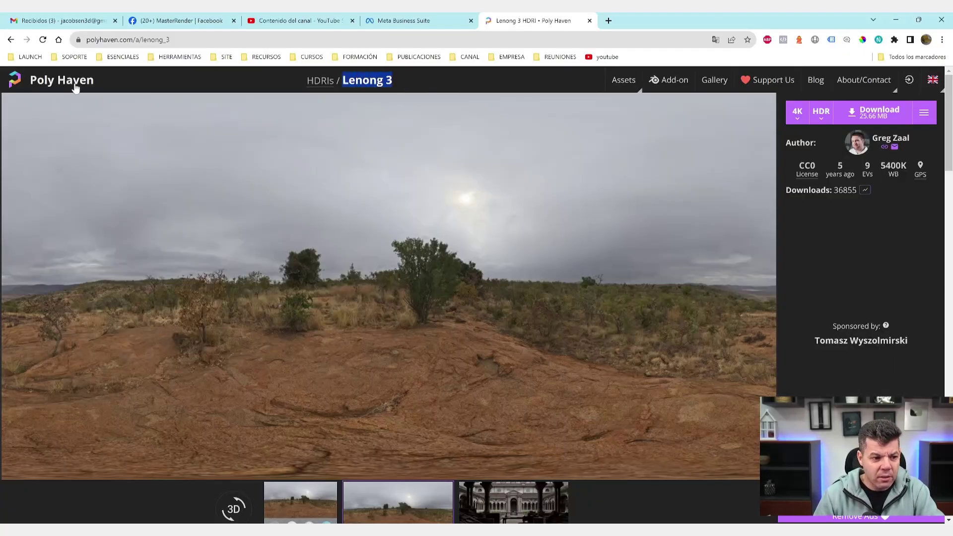
left_click(69, 84)
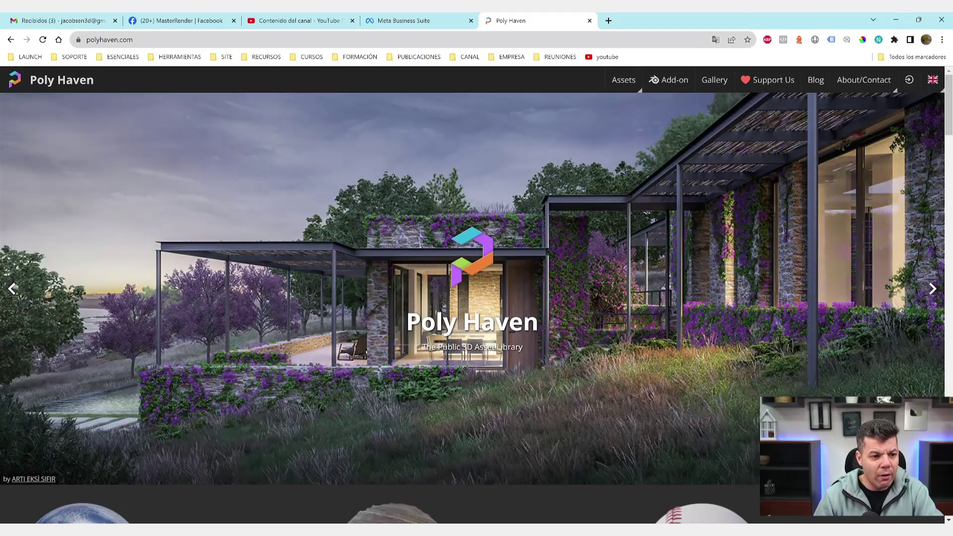
scroll(383, 340, "down", 2)
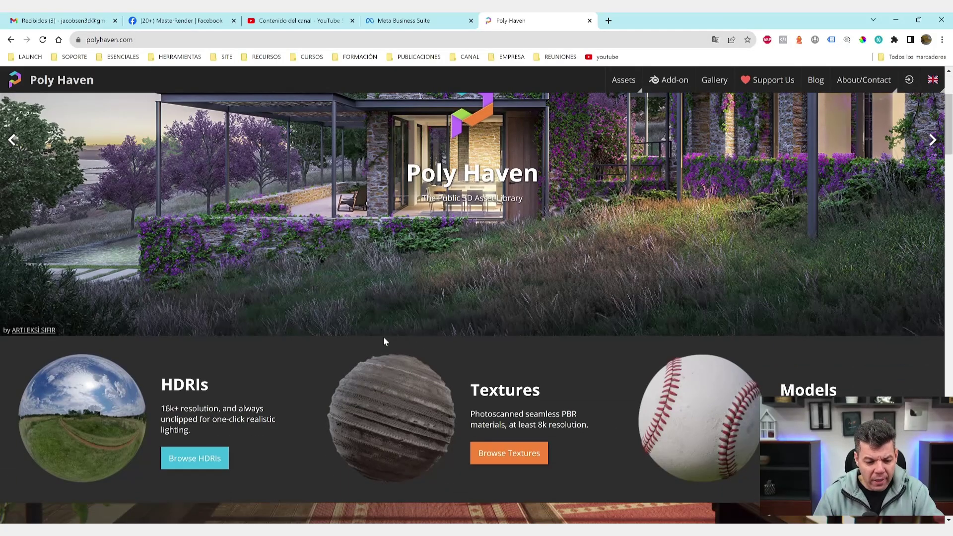
scroll(383, 340, "down", 2)
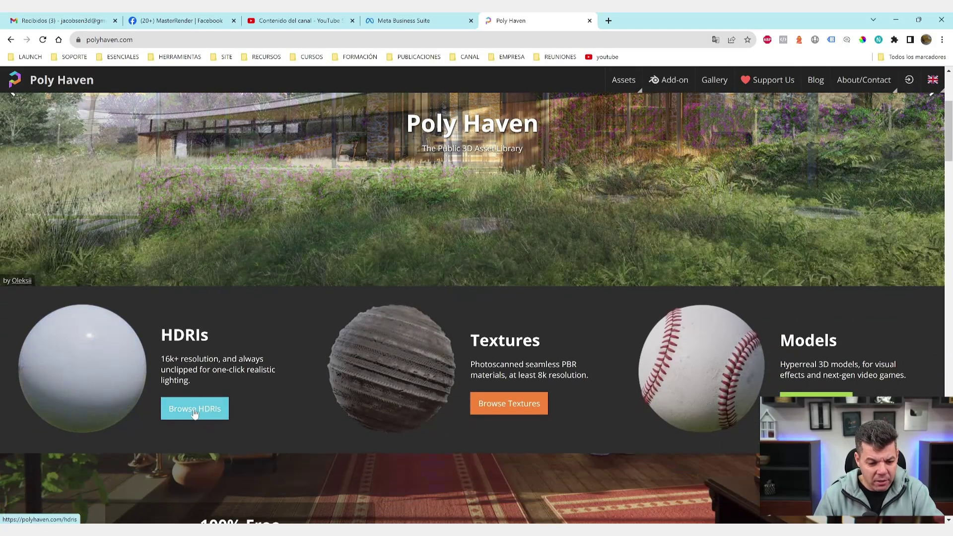
left_click(198, 411)
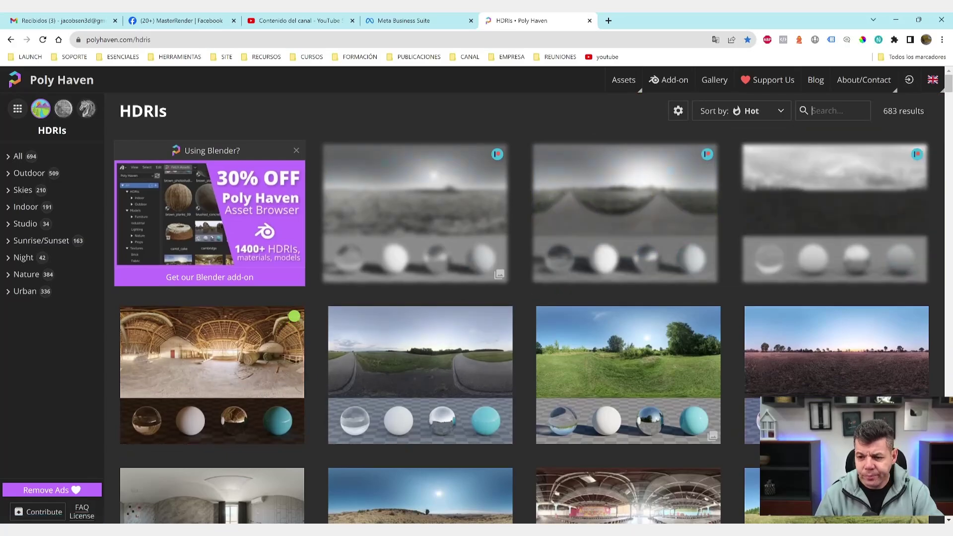
type("lenong")
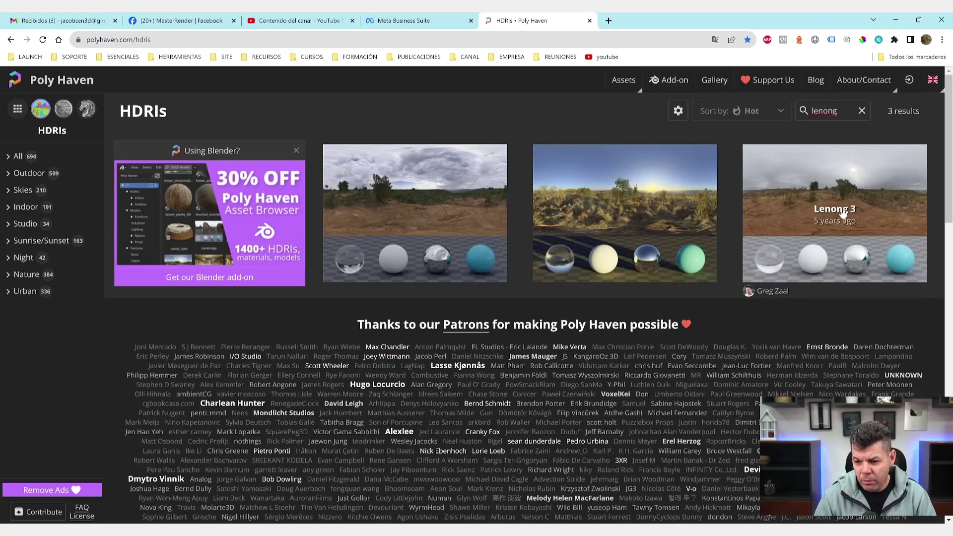
left_click(827, 219)
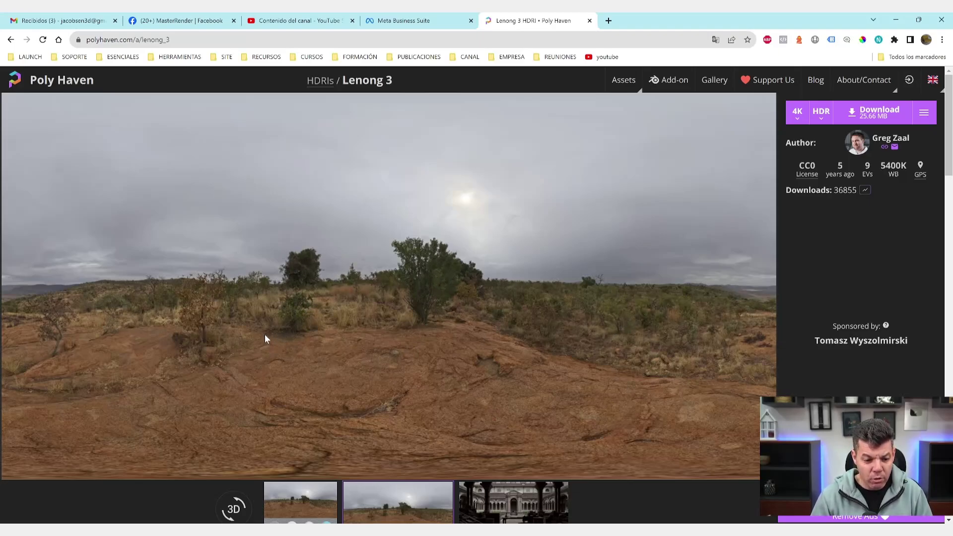
- Look over the Lenong 3 HDRI page, then bring the SketchUp model back
scroll(417, 298, "down", 3)
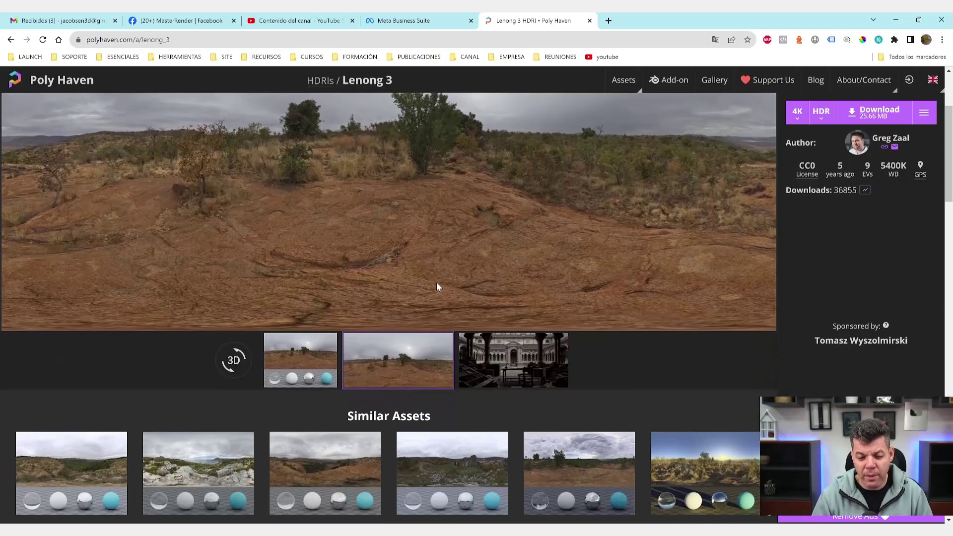
scroll(440, 270, "down", 1)
scroll(440, 268, "up", 2)
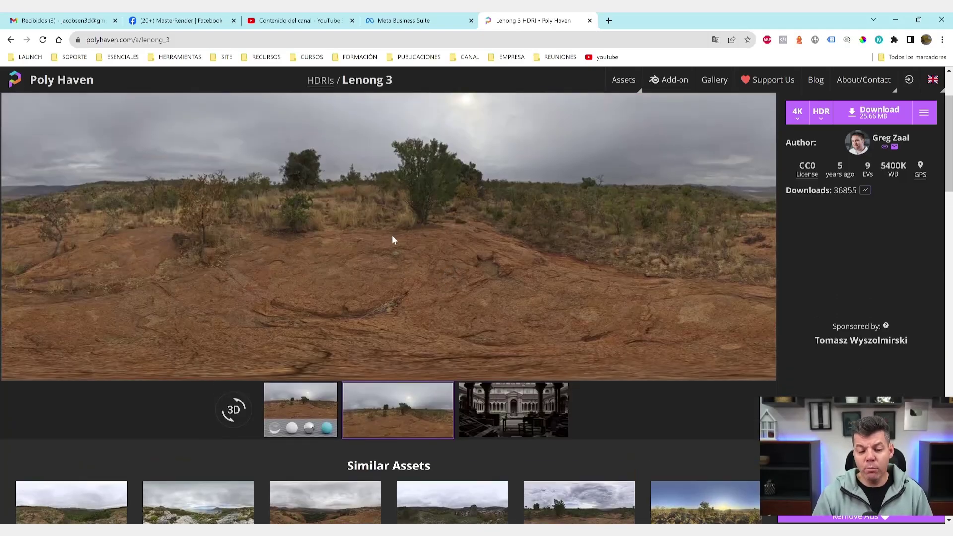
scroll(413, 242, "up", 2)
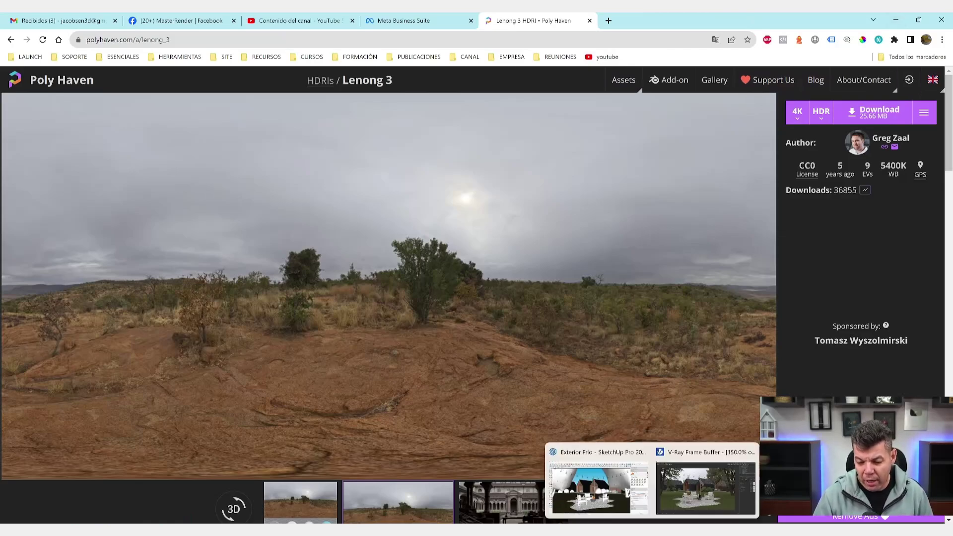
left_click(599, 484)
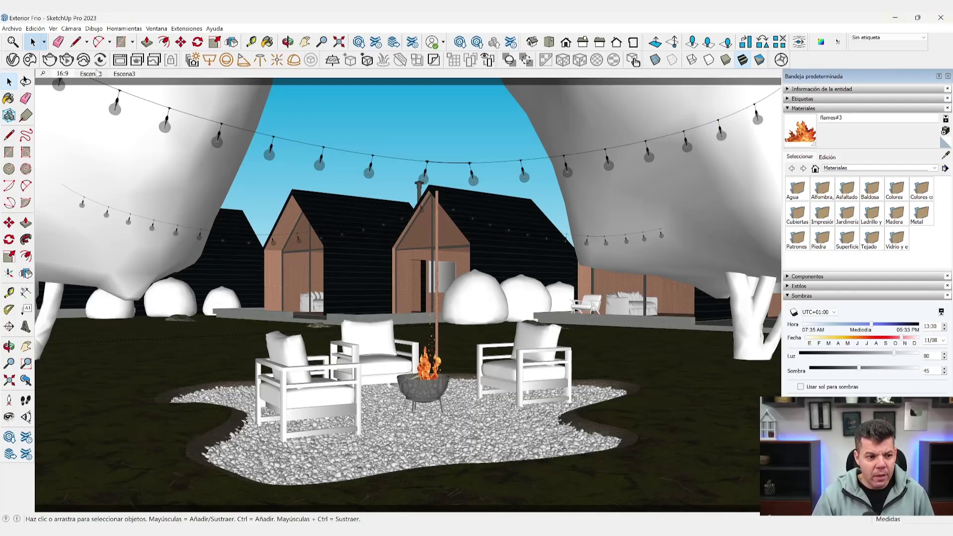
- Review the dome-lit render, confirm the Dome Light intensity of 20, and close the Asset Editor
key("alt+Tab")
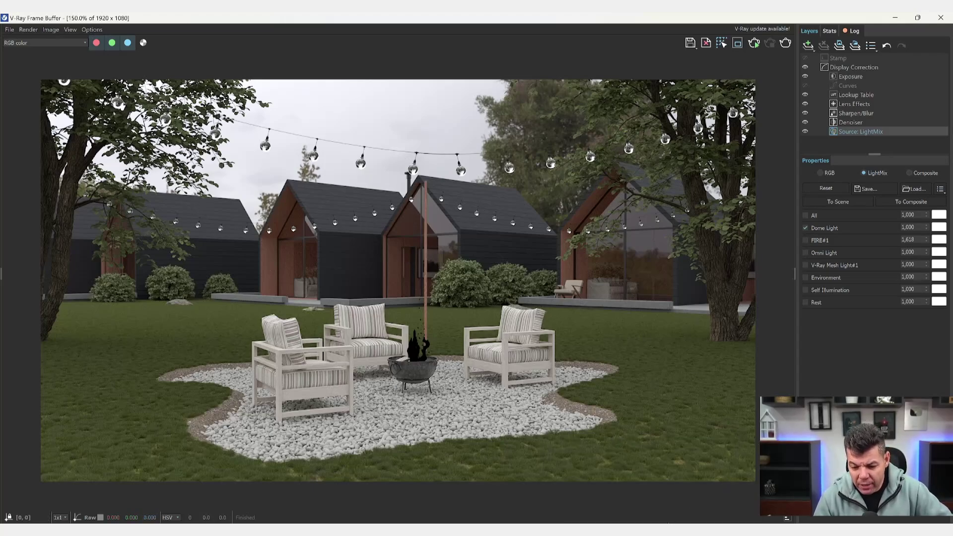
left_click(591, 471)
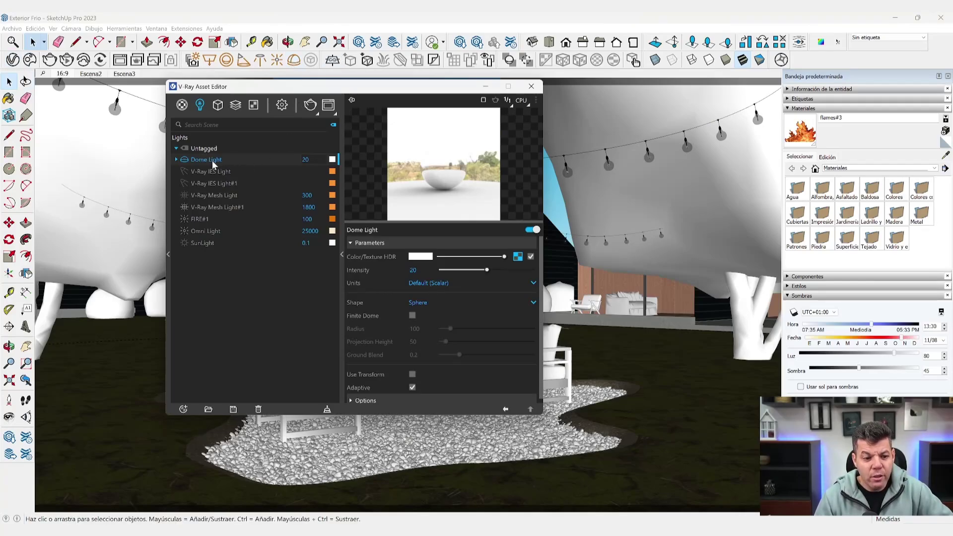
double_click(306, 159)
left_click_drag(305, 159, 292, 160)
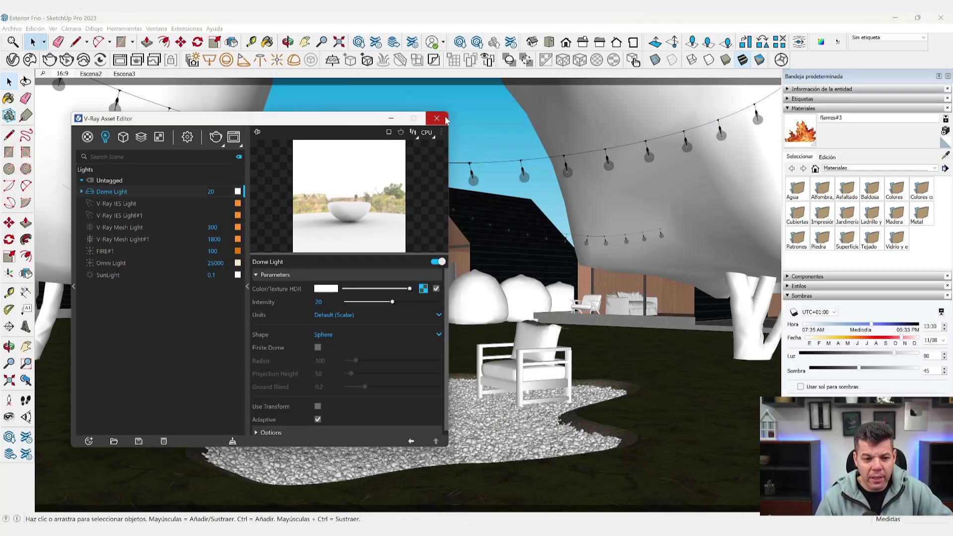
left_click(437, 118)
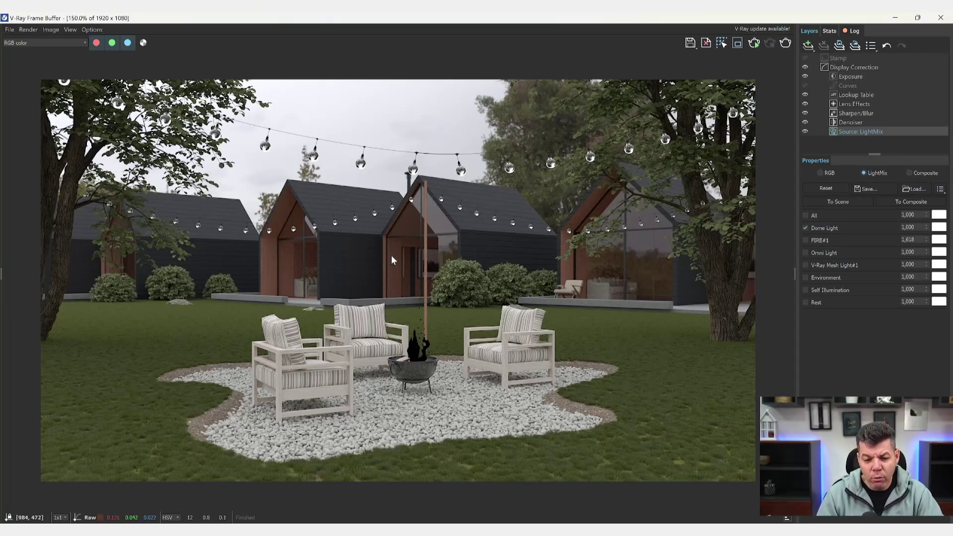
- Compare the render with Omni Light on and off, leaving it on with the Dome Light
left_click(806, 252)
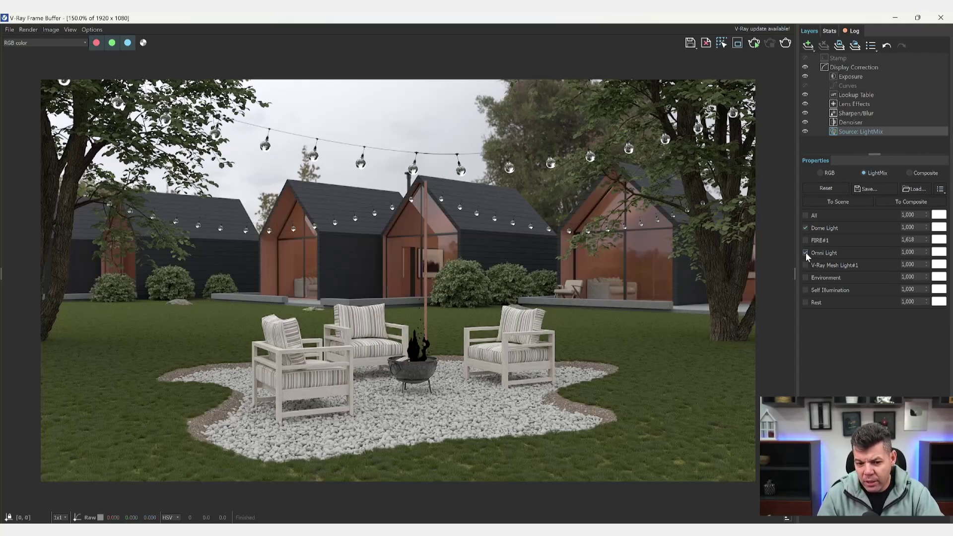
left_click(805, 252)
left_click(806, 252)
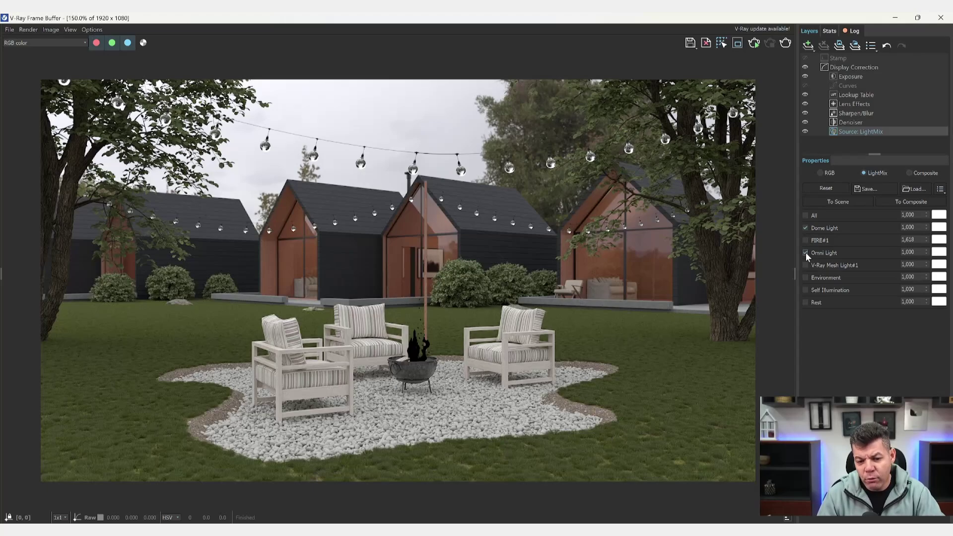
left_click(805, 253)
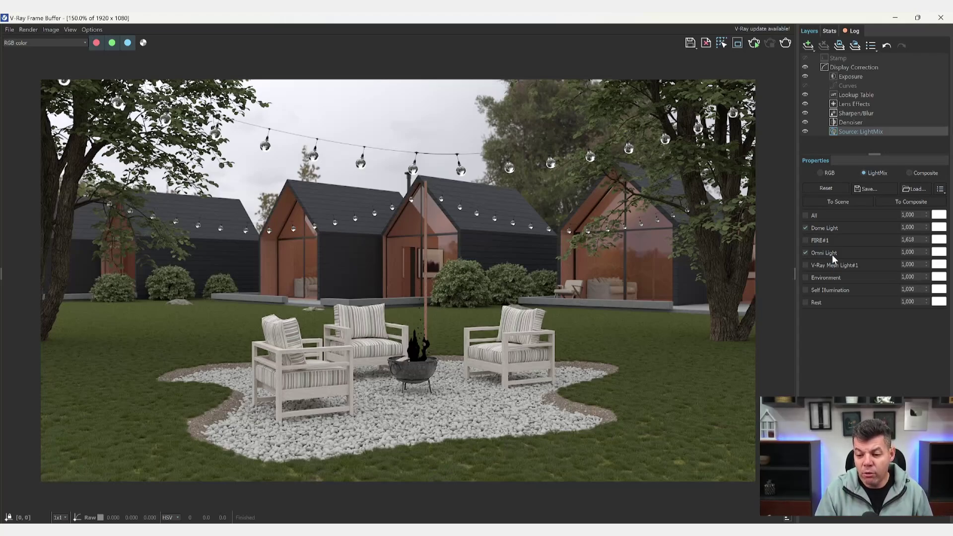
left_click(832, 255)
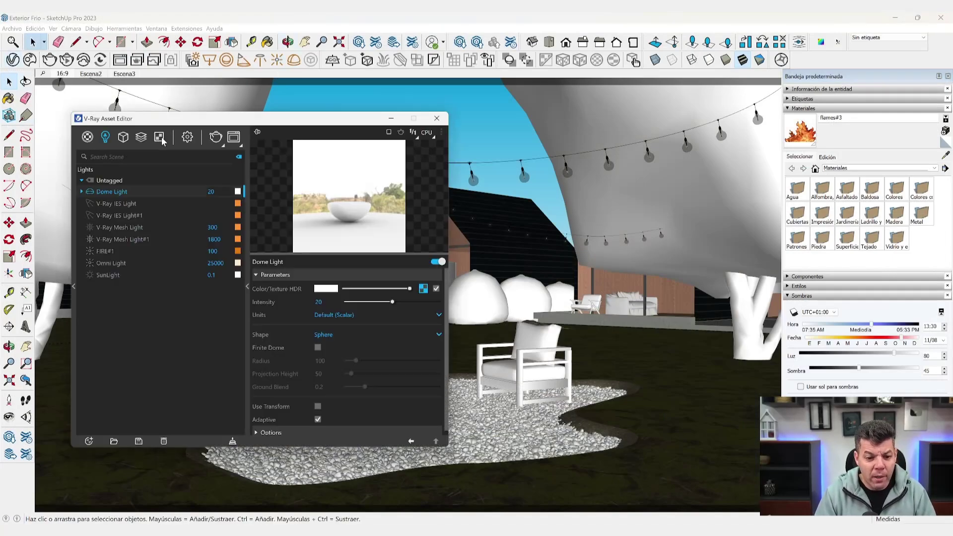
- Bring up the Omni Light's settings with the Asset Editor moved off the fire pit
left_click_drag(225, 123, 199, 63)
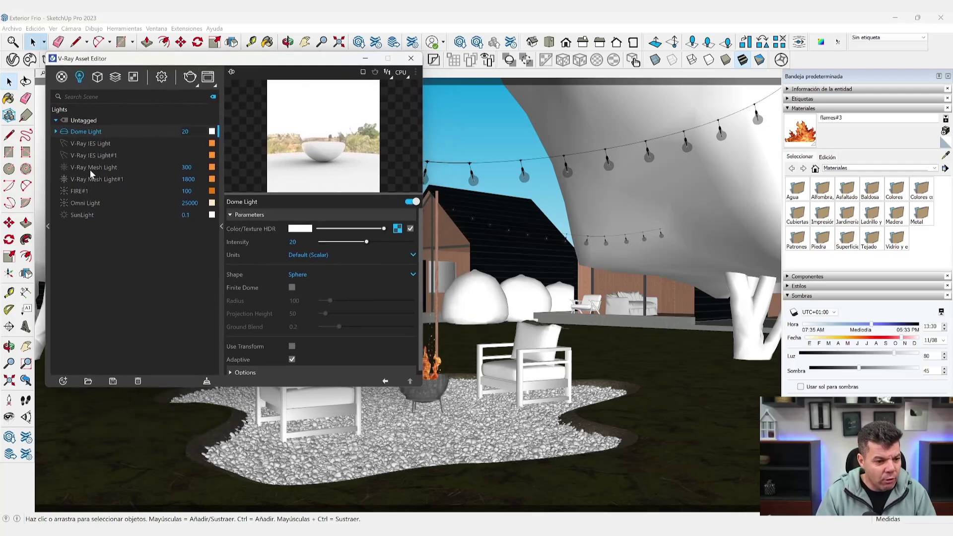
left_click(85, 203)
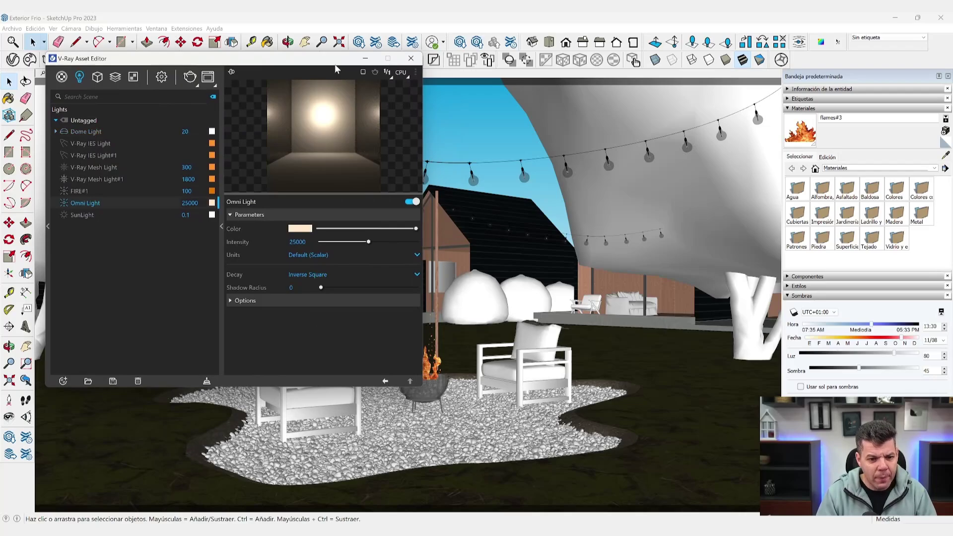
left_click_drag(334, 69, 249, 100)
mouse_move(447, 249)
middle_mouse_down()
mouse_move(556, 282)
mouse_move(375, 263)
mouse_move(481, 263)
mouse_move(378, 270)
mouse_move(422, 270)
middle_mouse_up()
left_click_drag(198, 90, 373, 62)
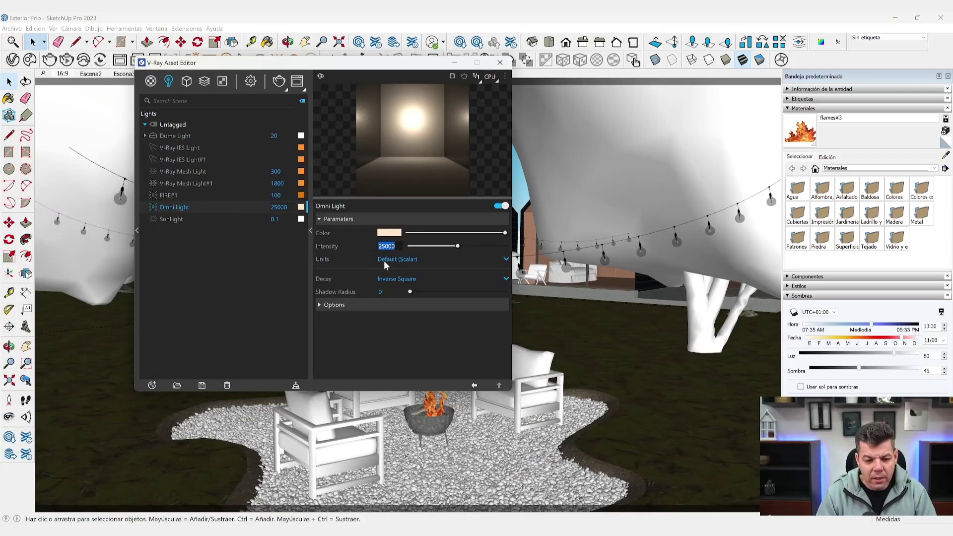
- Confirm Omni Light intensity 25000 and its 4818 K colour, then close the Asset Editor
key("End")
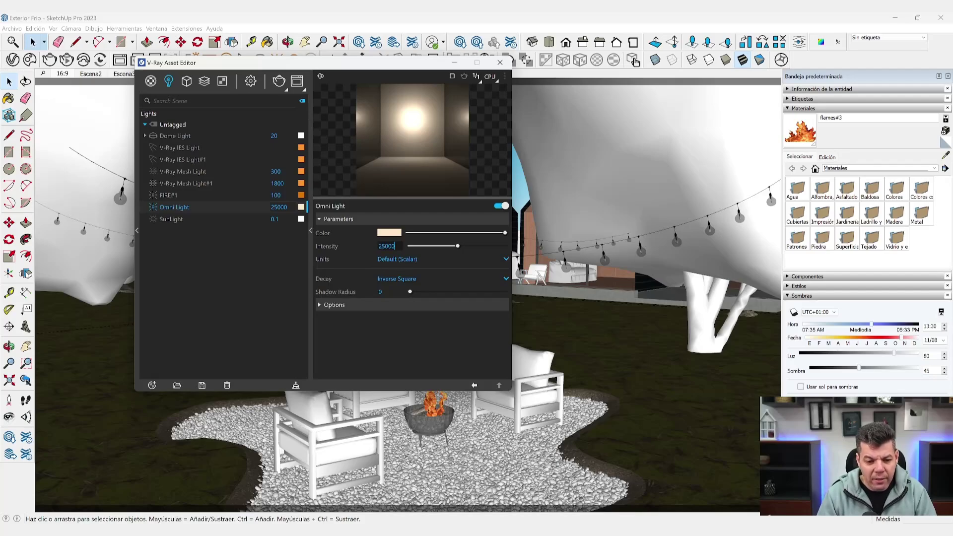
key("ctrl+a")
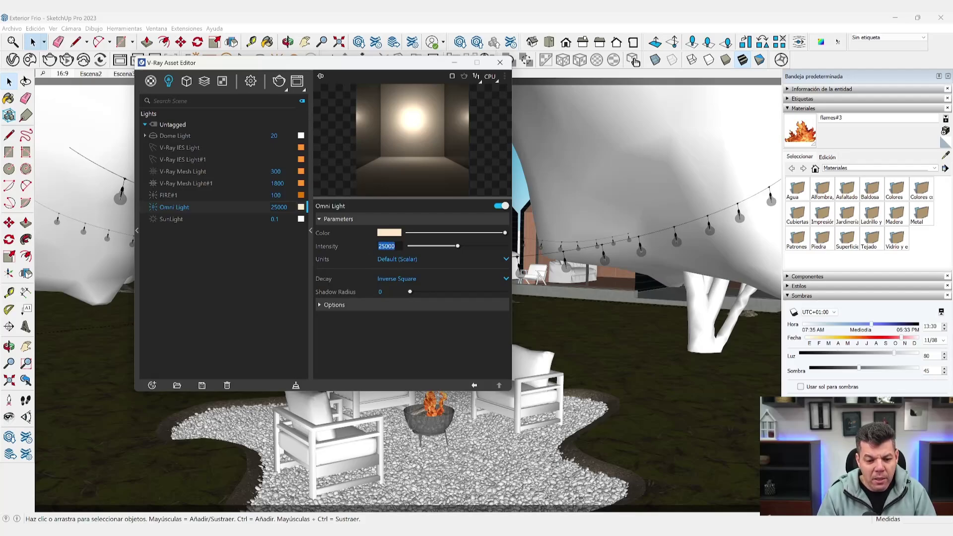
key("End")
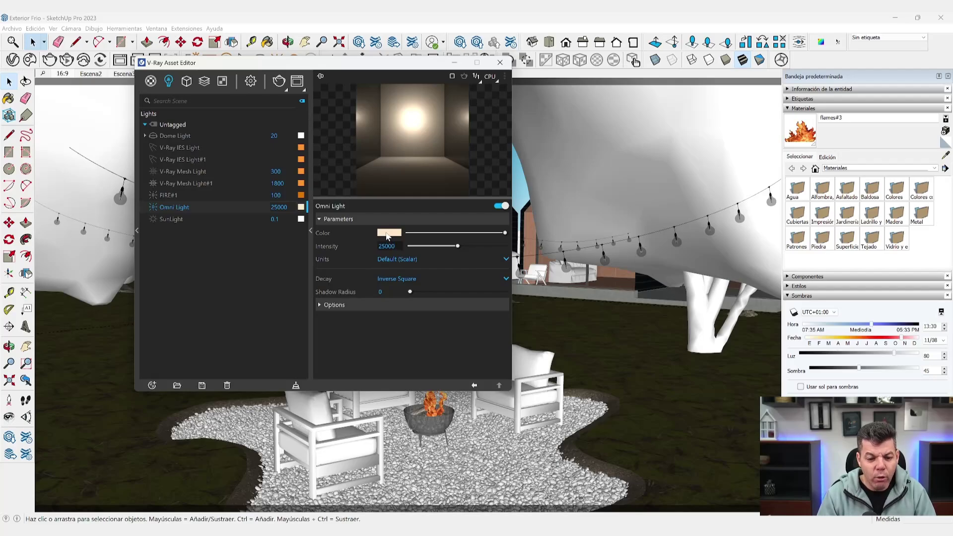
left_click(388, 236)
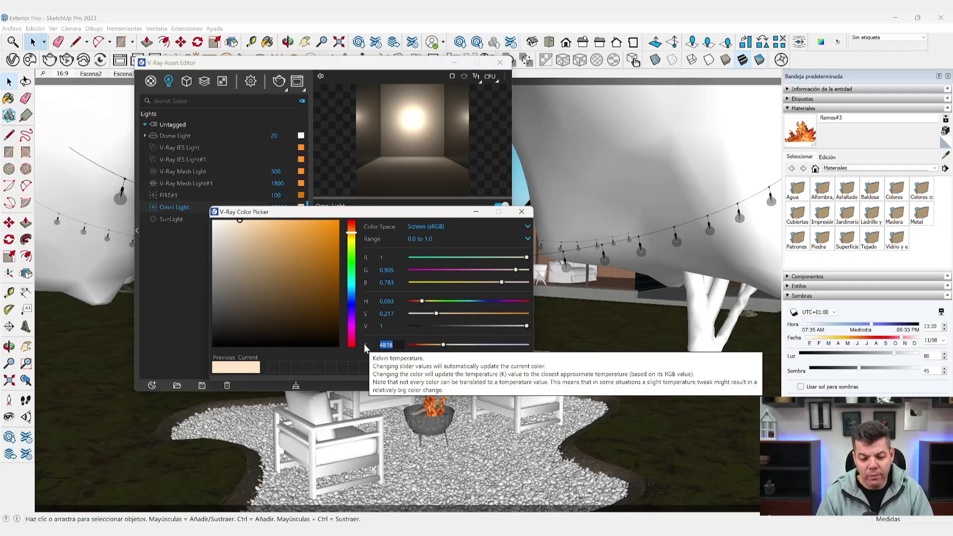
left_click(393, 345)
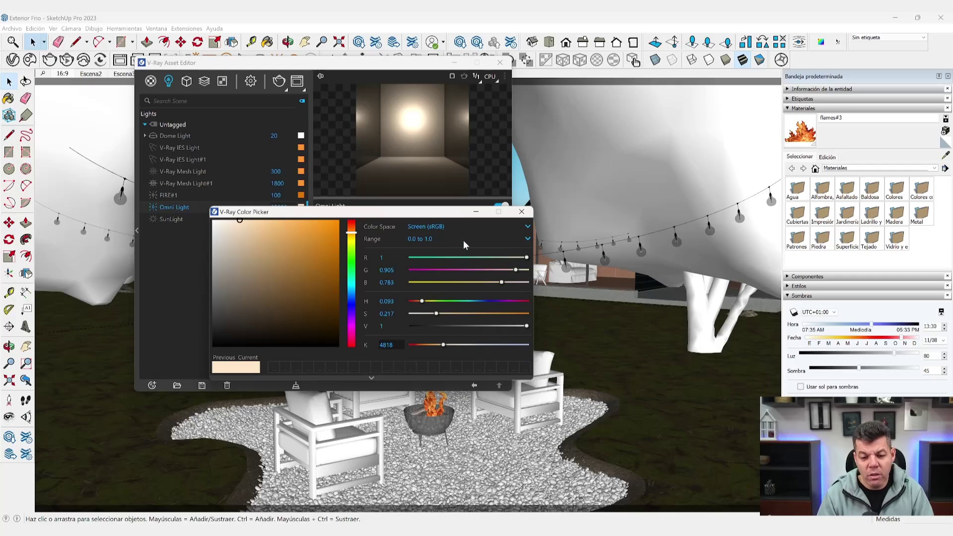
left_click(521, 213)
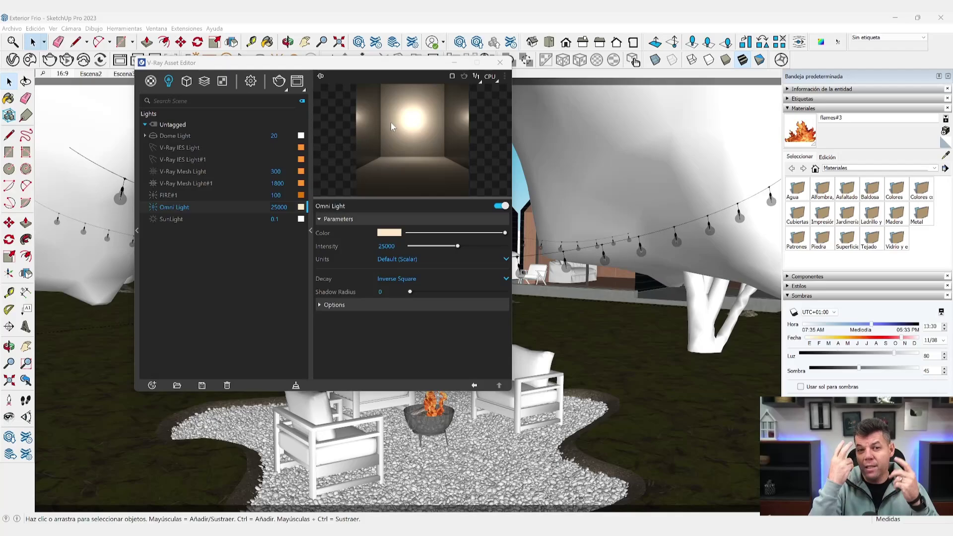
left_click(499, 62)
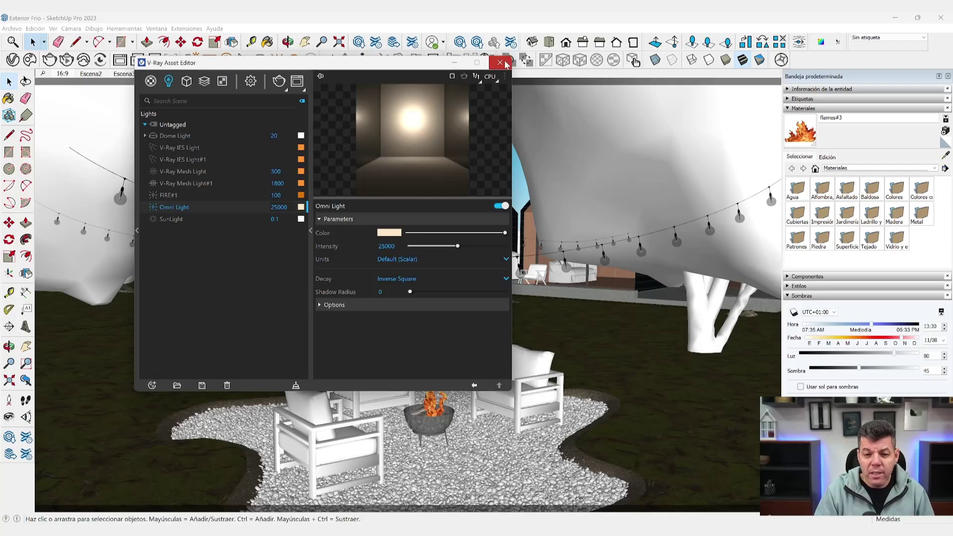
- Compare Omni Light off and on in LightMix, then add V-Ray Mesh Light#1 for the bulbs
left_click(121, 66)
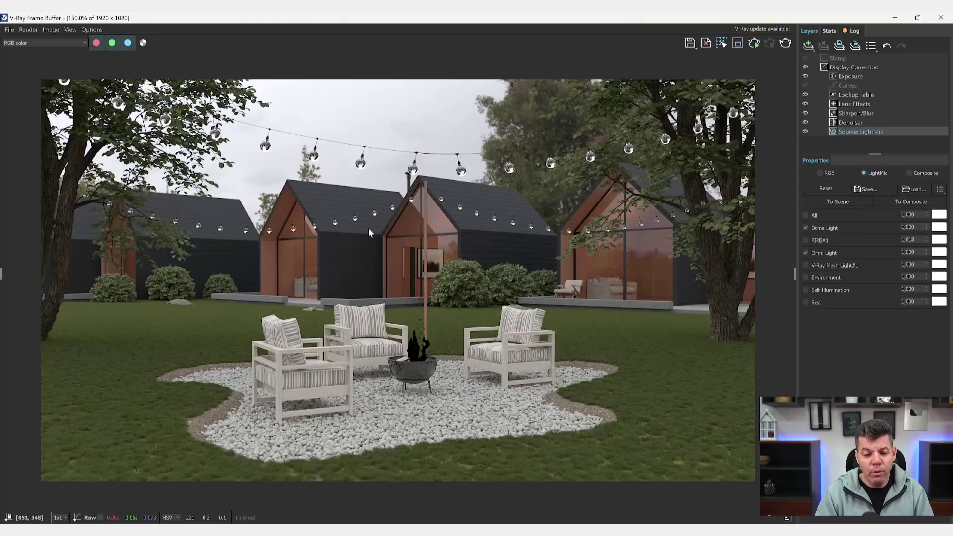
left_click(807, 253)
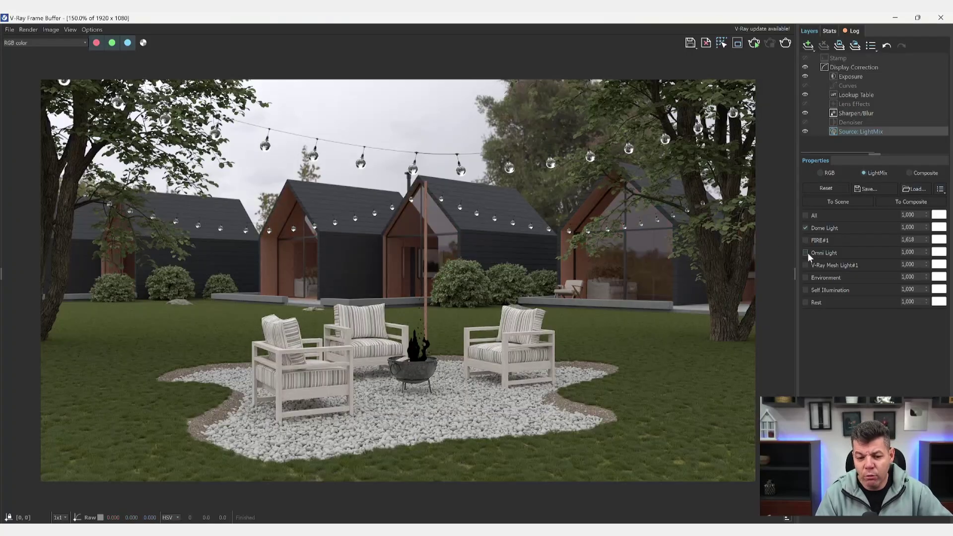
left_click(805, 253)
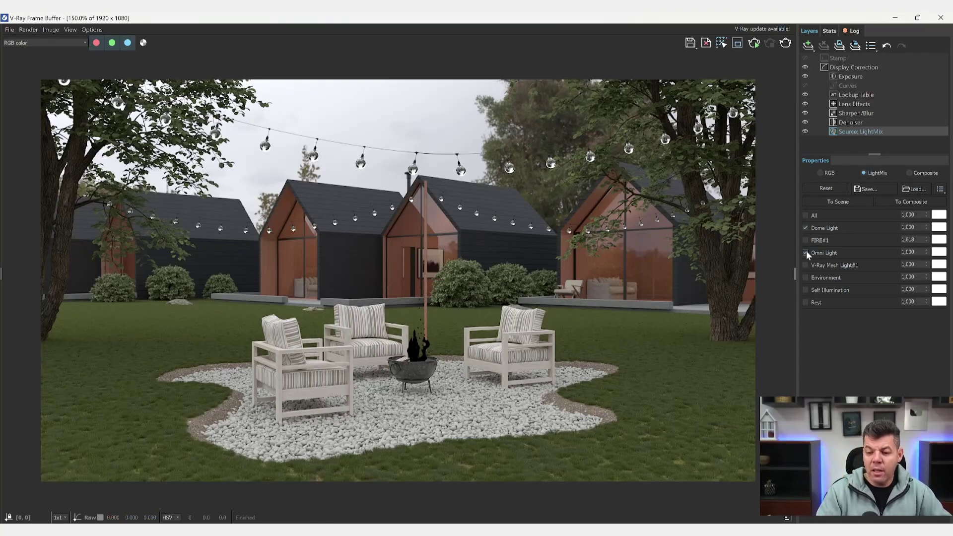
left_click(806, 253)
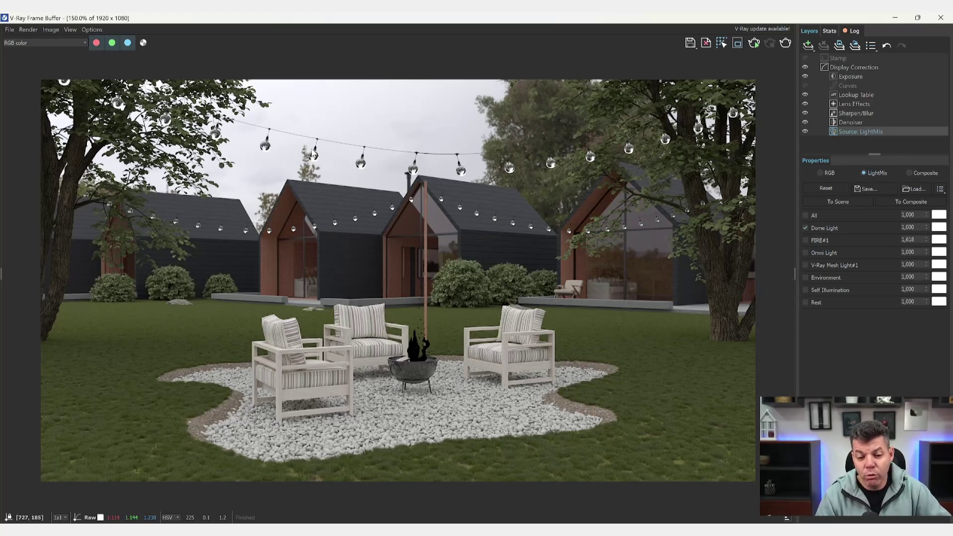
left_click(806, 253)
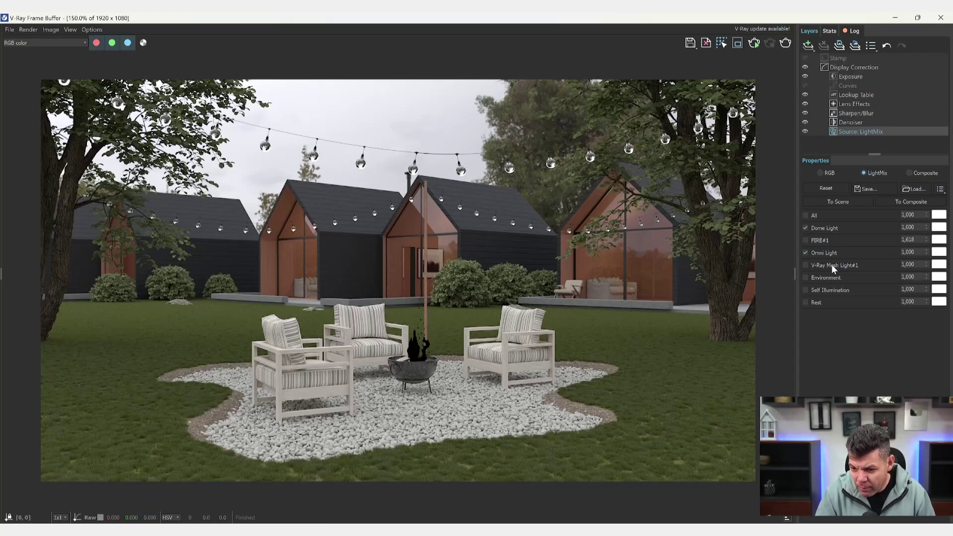
left_click(805, 264)
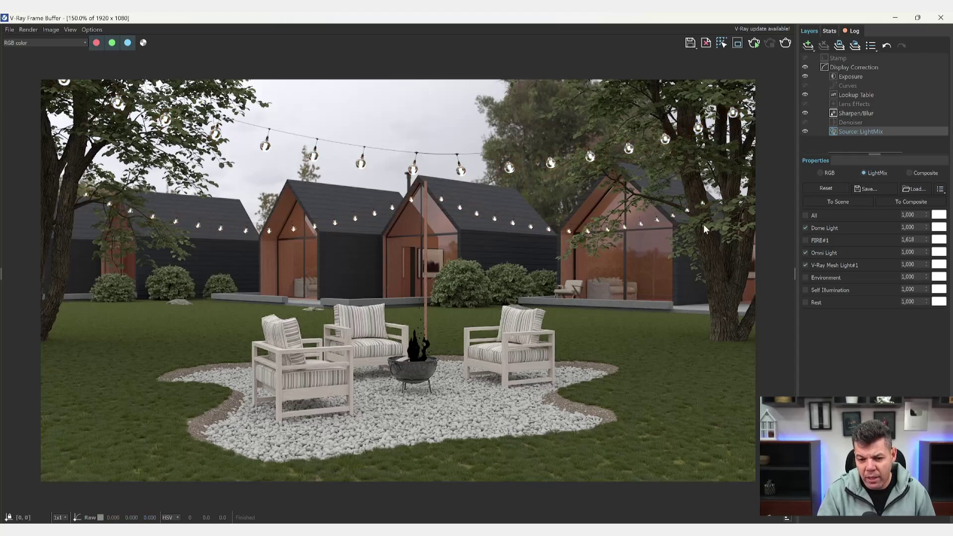
left_click(895, 18)
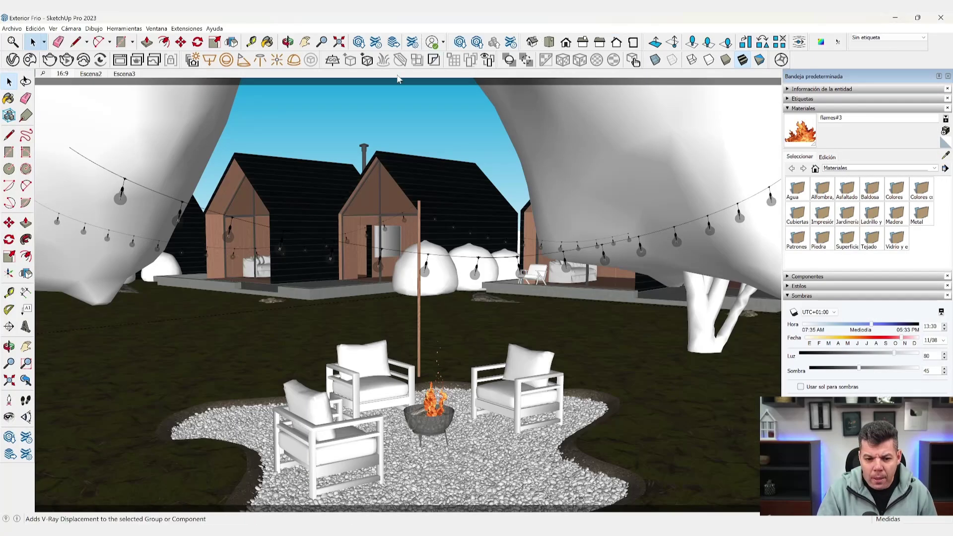
left_click(12, 59)
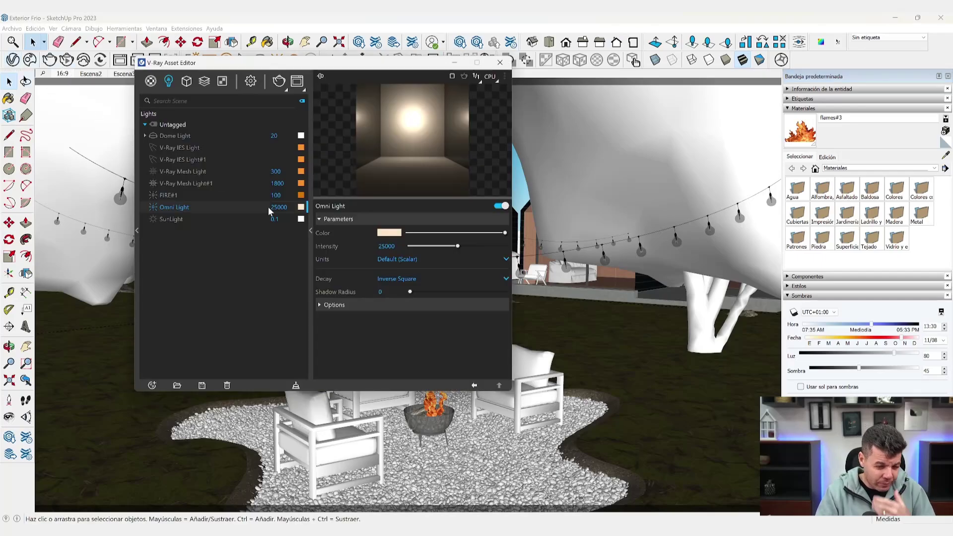
left_click(193, 181)
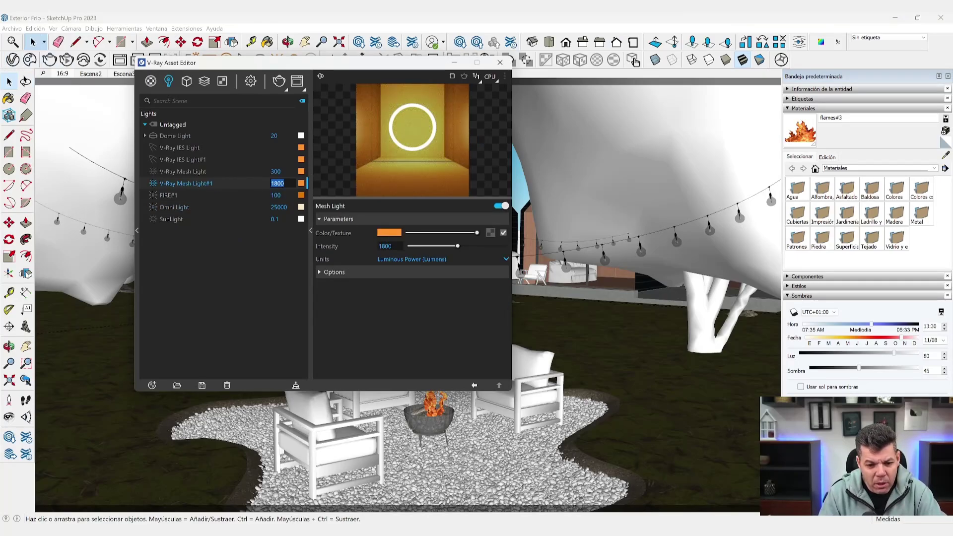
left_click_drag(392, 246, 385, 246)
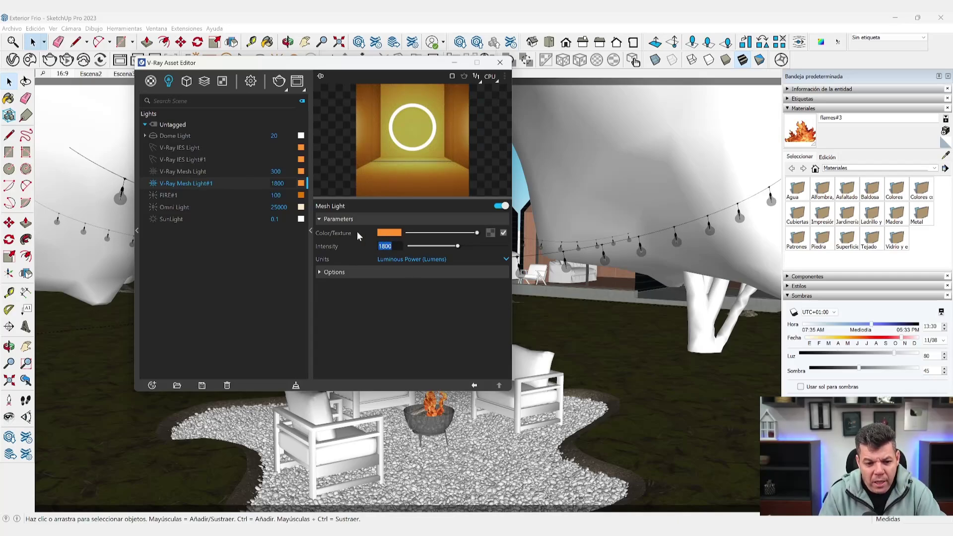
mouse_move(388, 233)
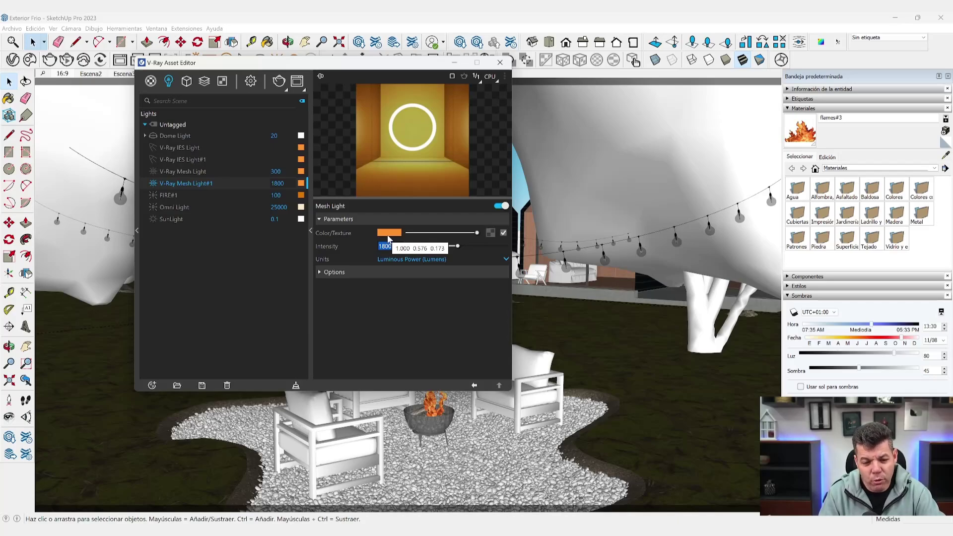
left_click(388, 238)
left_click(388, 233)
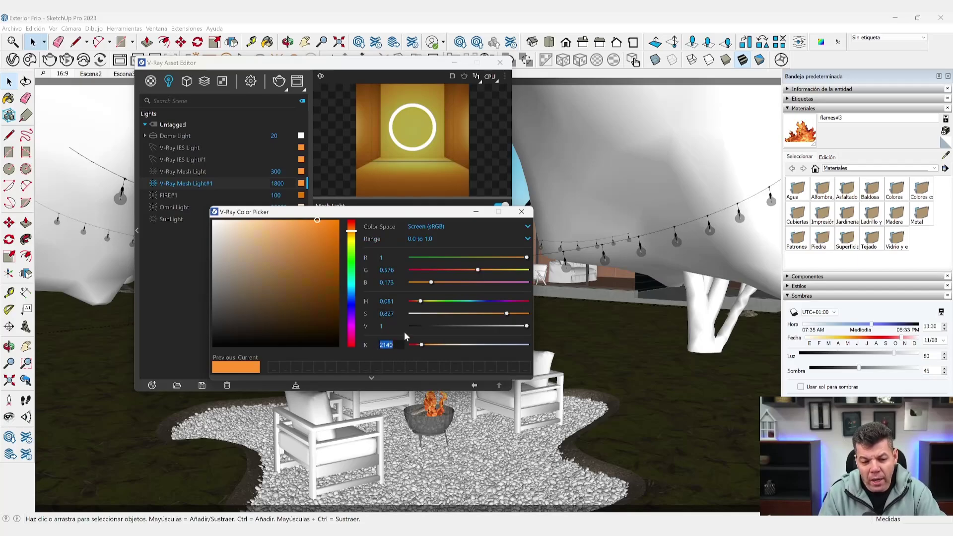
left_click(522, 211)
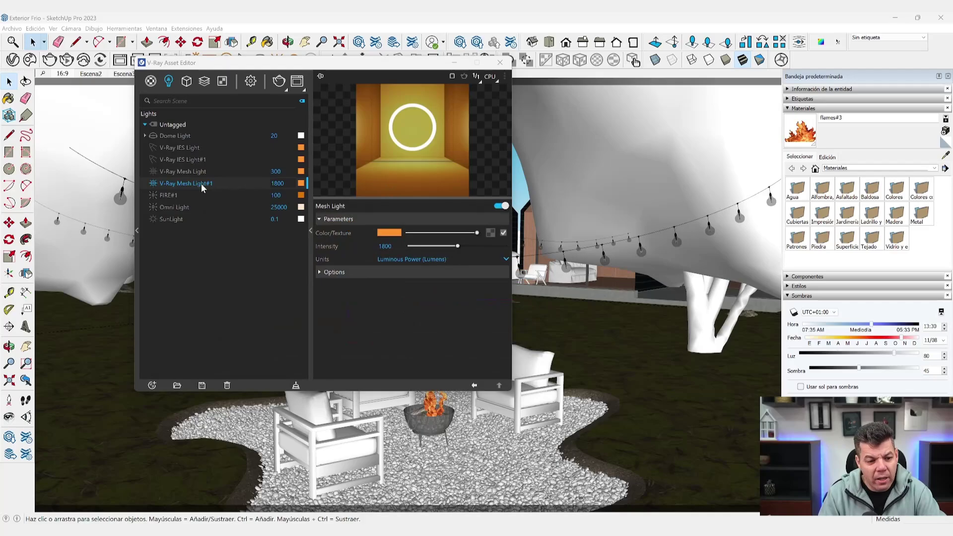
left_click(500, 63)
scroll(443, 255, "up", 3)
- Zoom the view and select the string-light cable group above the fire pit
scroll(441, 280, "up", 2)
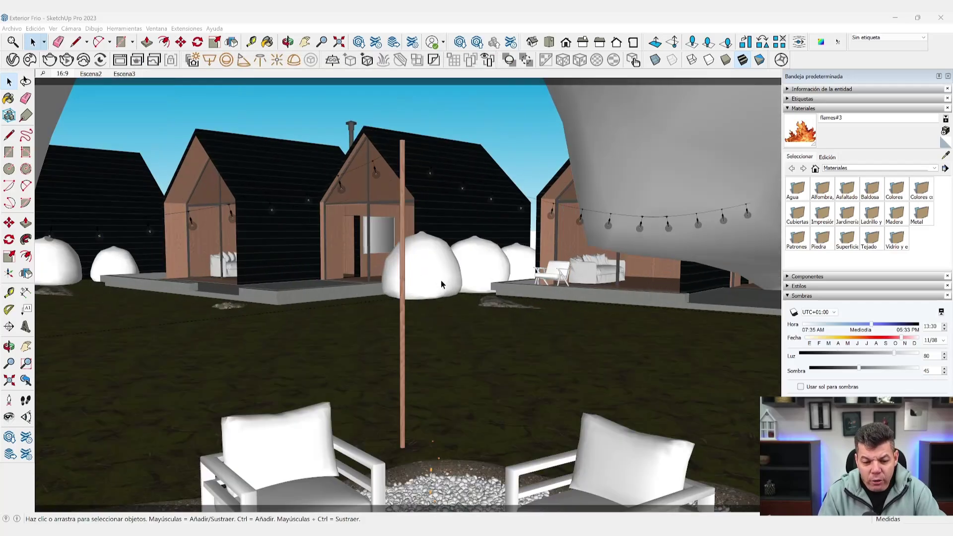
scroll(434, 279, "up", 3)
scroll(434, 275, "down", 3)
scroll(425, 263, "down", 2)
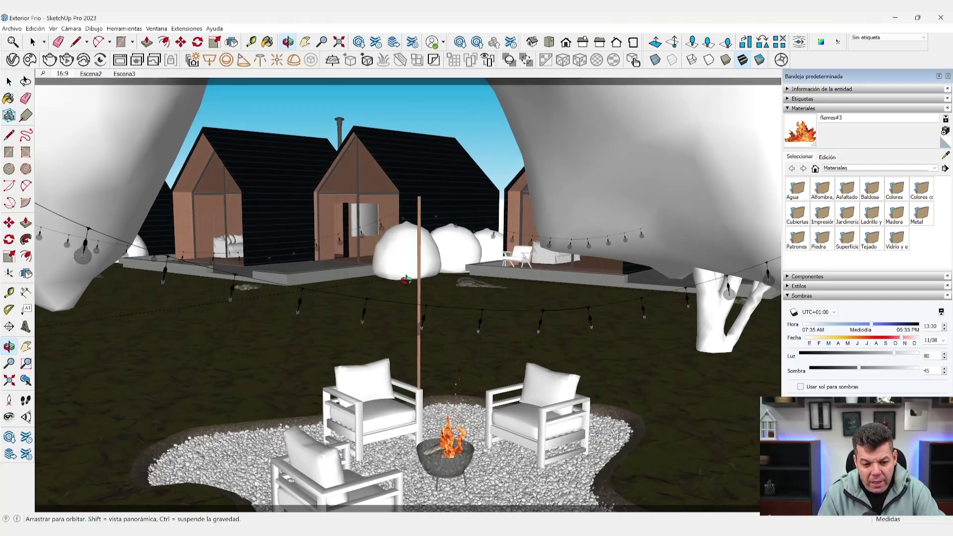
scroll(416, 320, "up", 1)
scroll(417, 328, "up", 1)
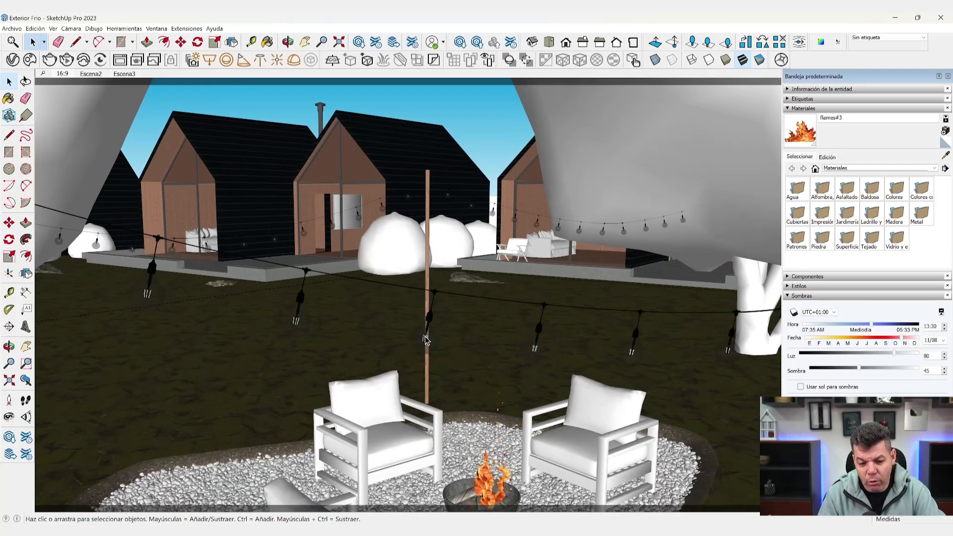
left_click(425, 335)
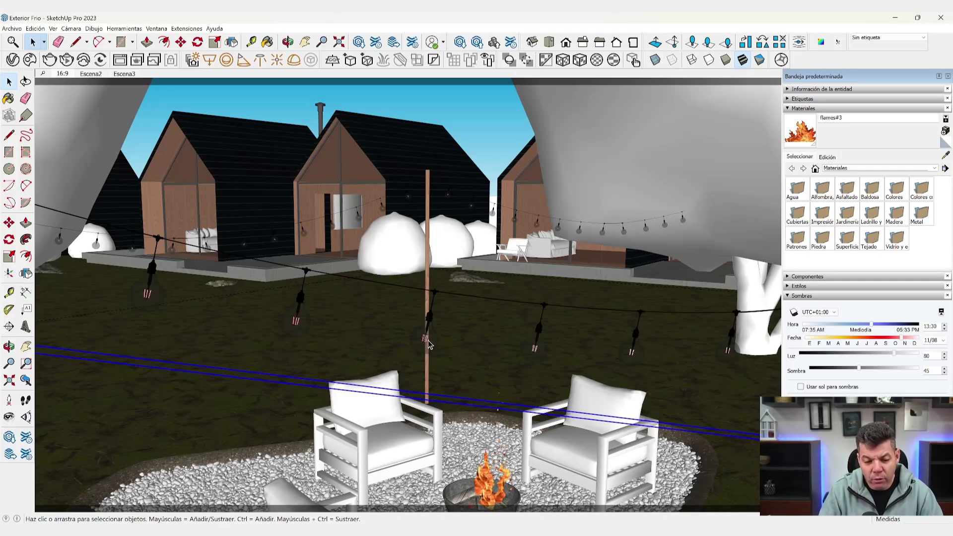
- Zoom in on a string-light bulb fixture, then back out to the whole backyard
scroll(430, 344, "up", 2)
scroll(425, 347, "up", 3)
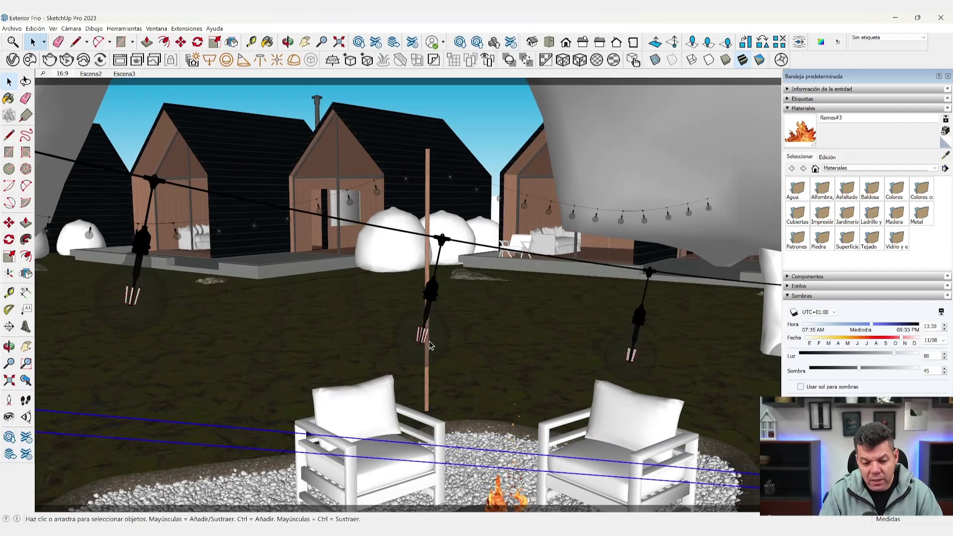
scroll(422, 348, "up", 2)
scroll(423, 338, "up", 2)
scroll(424, 326, "up", 2)
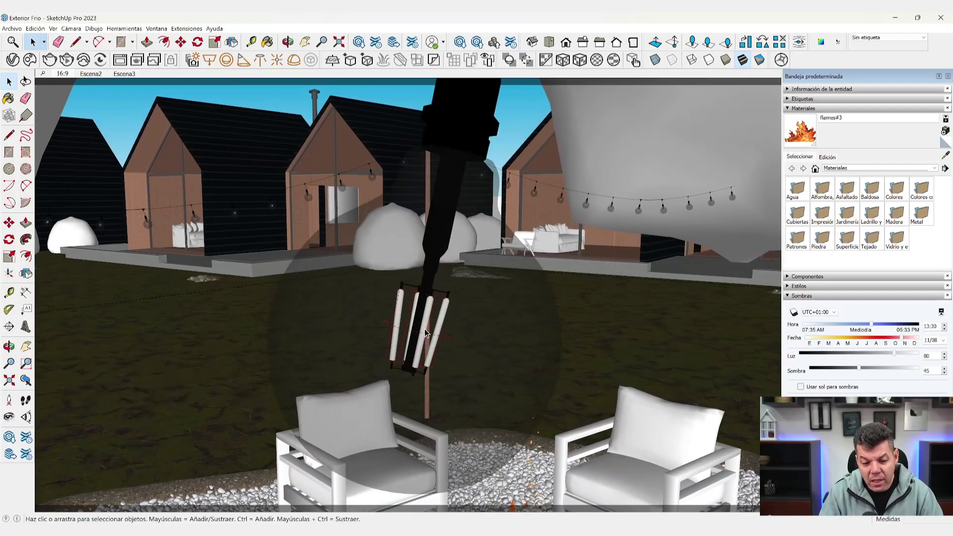
scroll(426, 331, "up", 2)
scroll(428, 334, "up", 2)
scroll(430, 326, "up", 2)
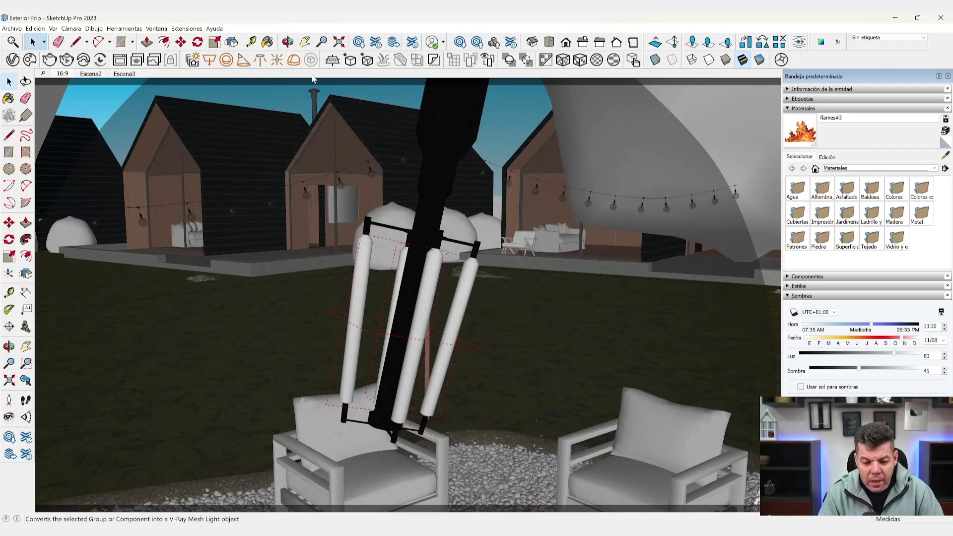
scroll(434, 306, "down", 2)
scroll(430, 306, "down", 2)
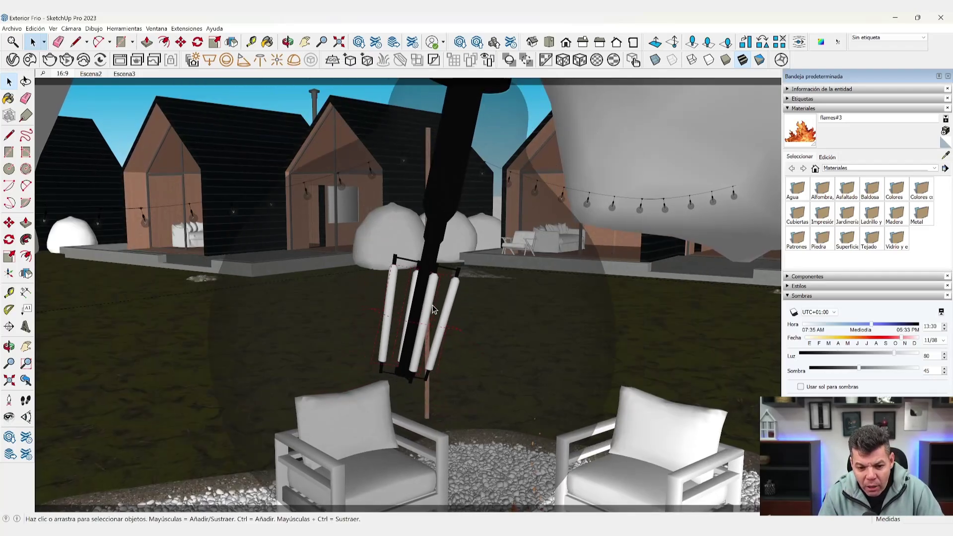
scroll(424, 306, "down", 2)
scroll(422, 306, "down", 2)
scroll(420, 307, "down", 2)
scroll(419, 308, "down", 2)
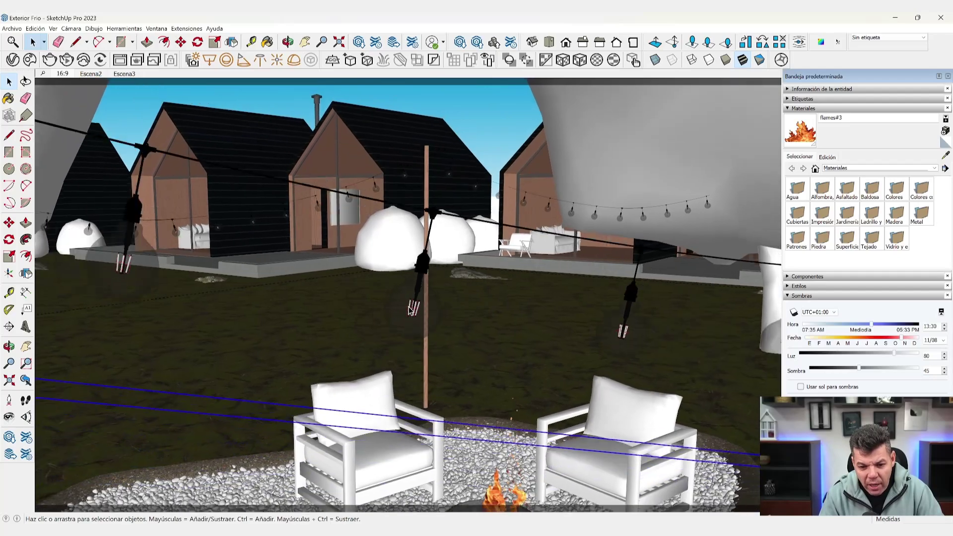
scroll(418, 308, "down", 1)
scroll(417, 310, "down", 2)
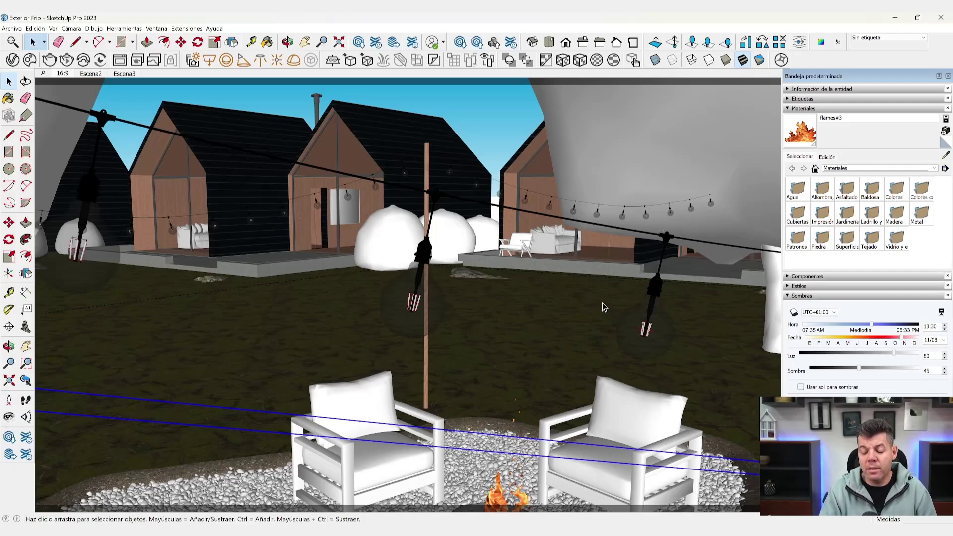
- Confirm V-Ray Mesh Light#1 at 1800 lumens with its orange 2140 K colour, then close the editor
left_click(12, 59)
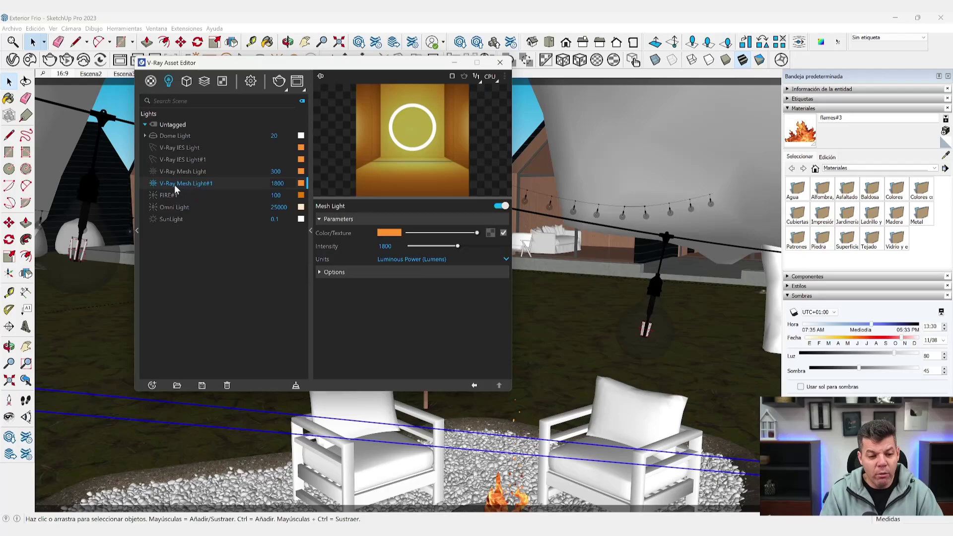
left_click(278, 183)
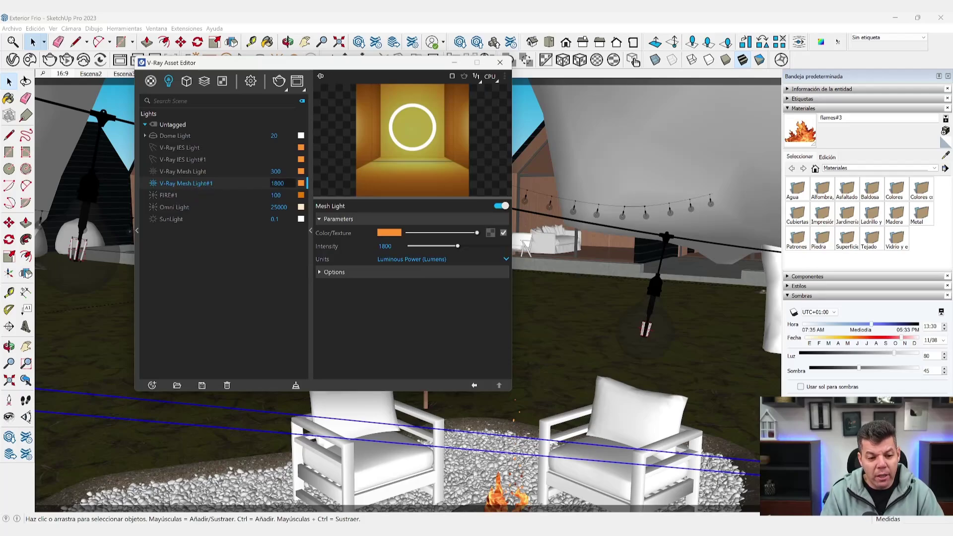
double_click(277, 183)
key("Return")
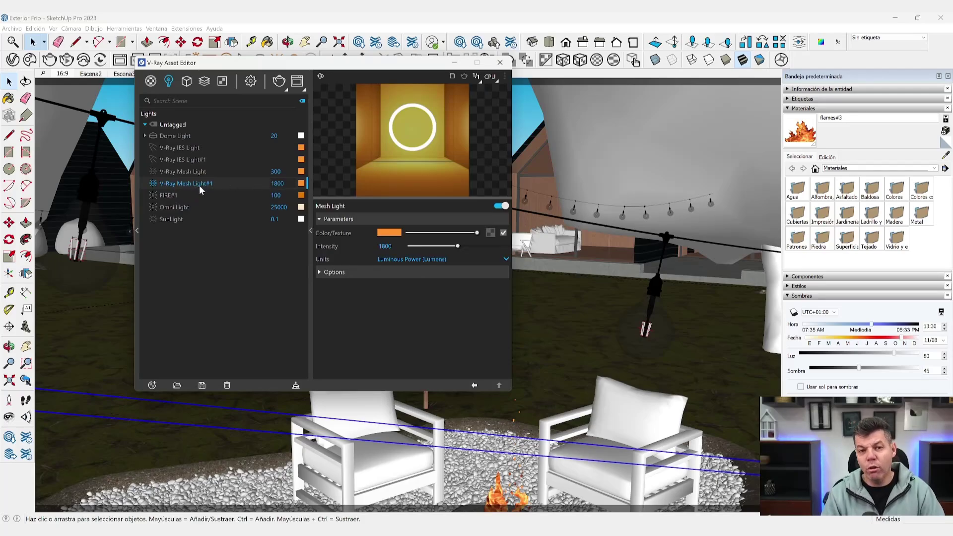
left_click(279, 184)
double_click(283, 184)
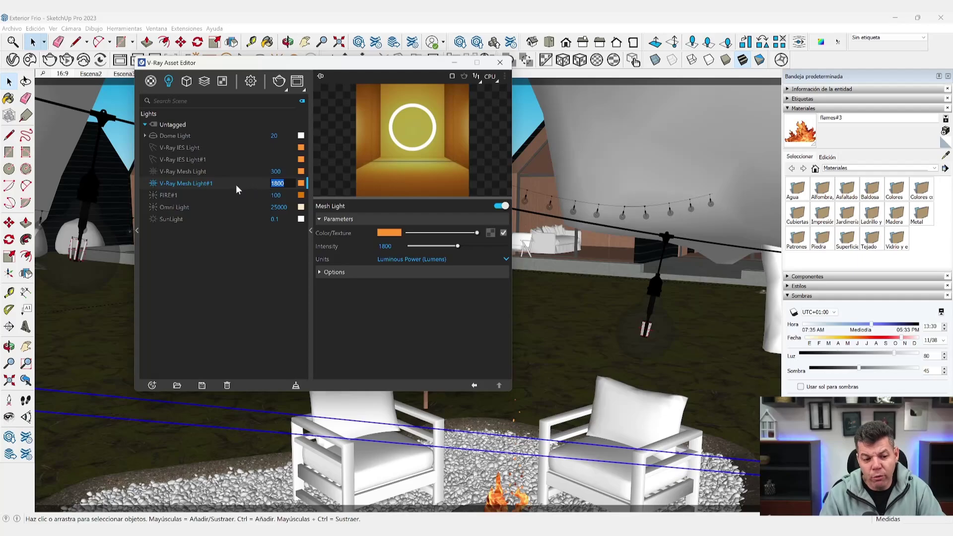
left_click(385, 246)
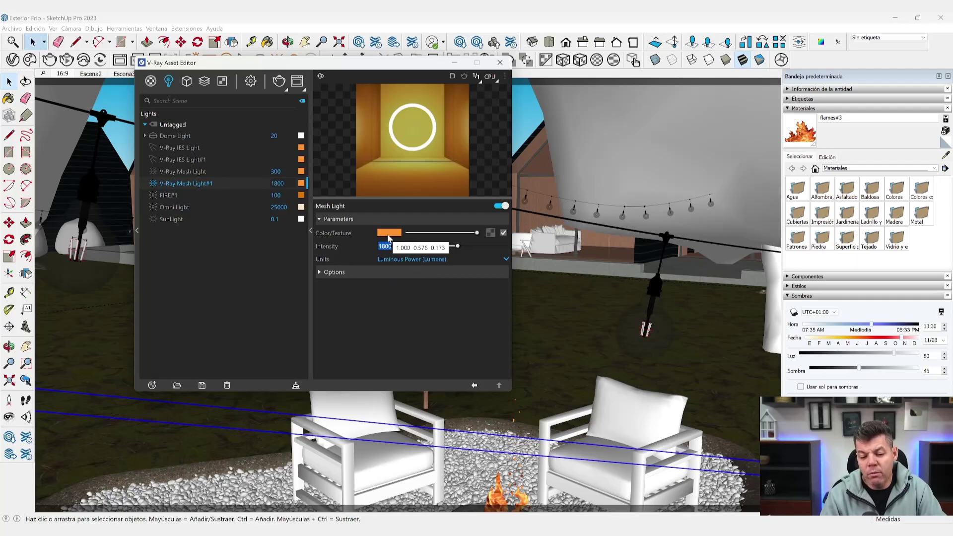
left_click(388, 234)
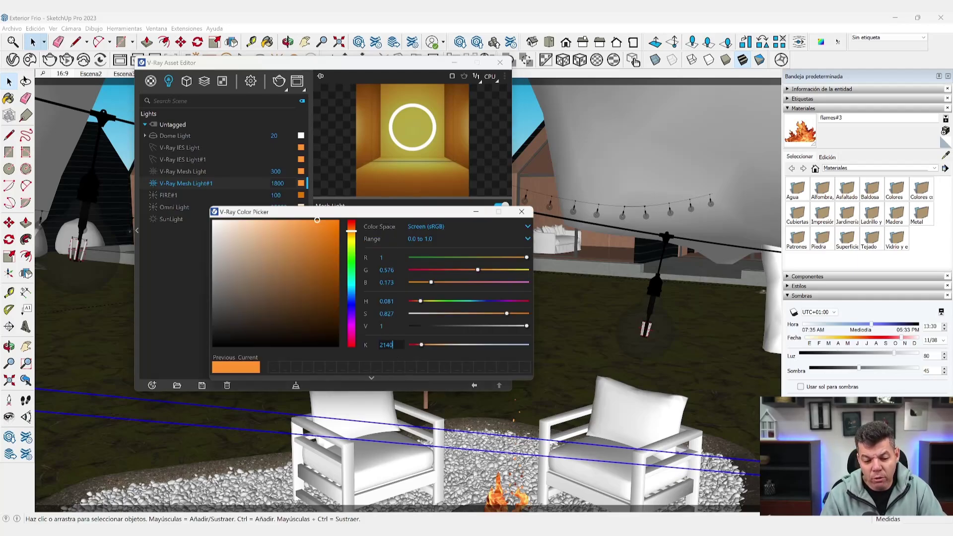
left_click(521, 212)
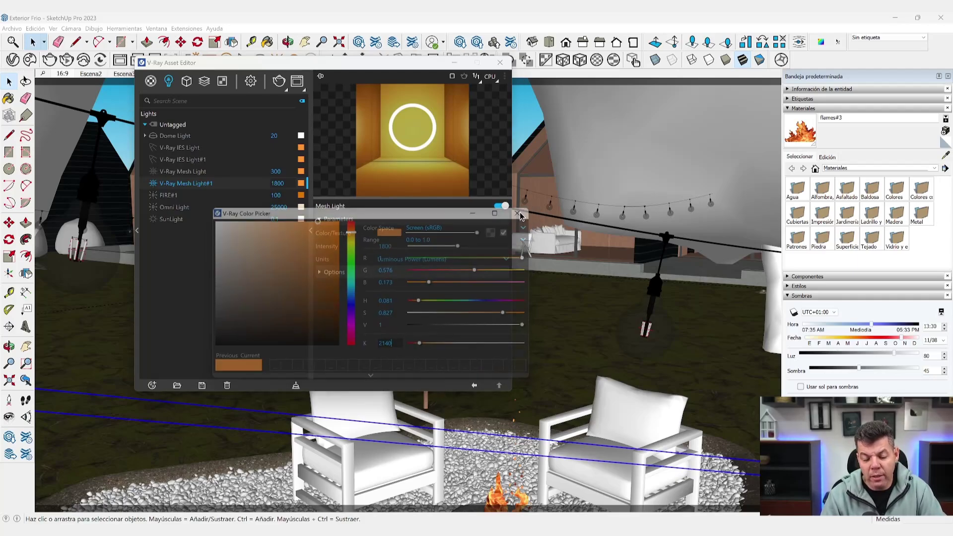
left_click(500, 63)
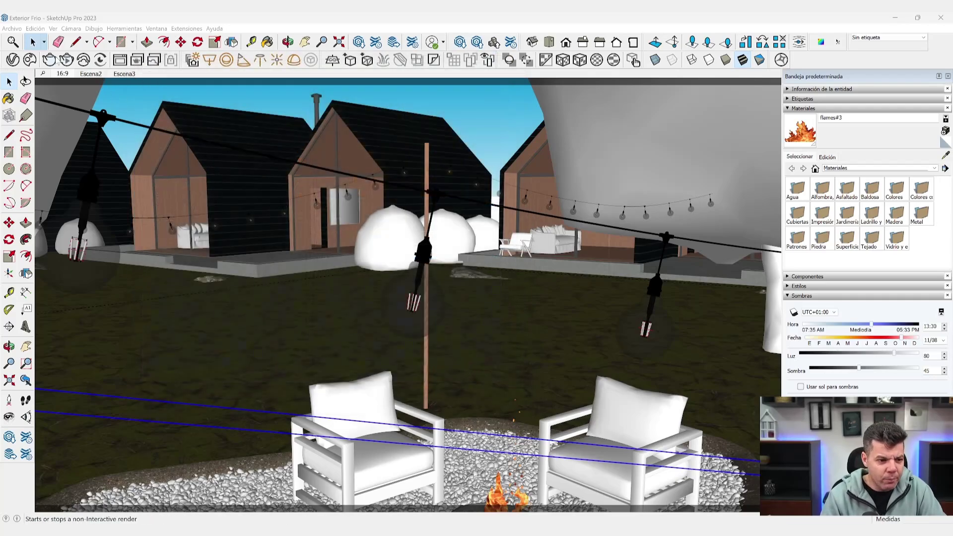
left_click(124, 59)
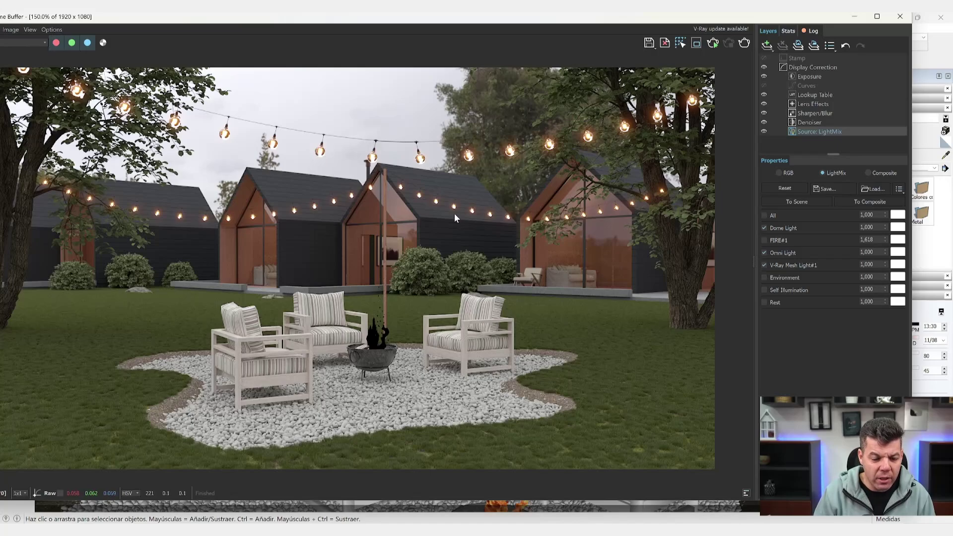
left_click(765, 290)
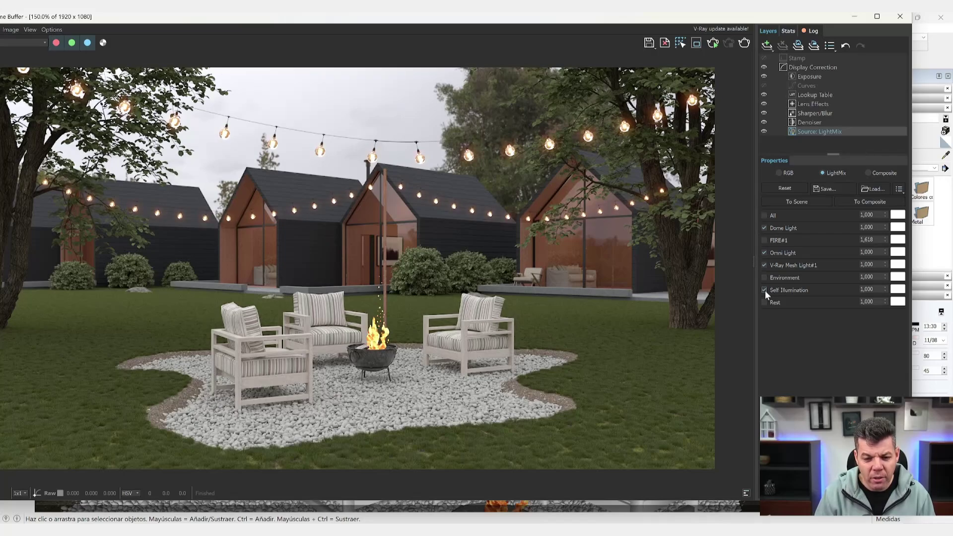
left_click(764, 291)
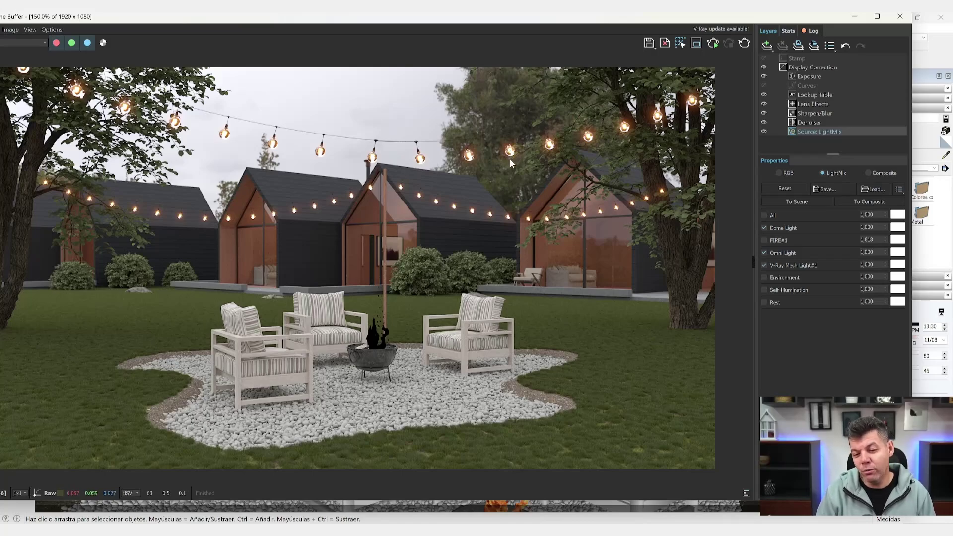
left_click(765, 290)
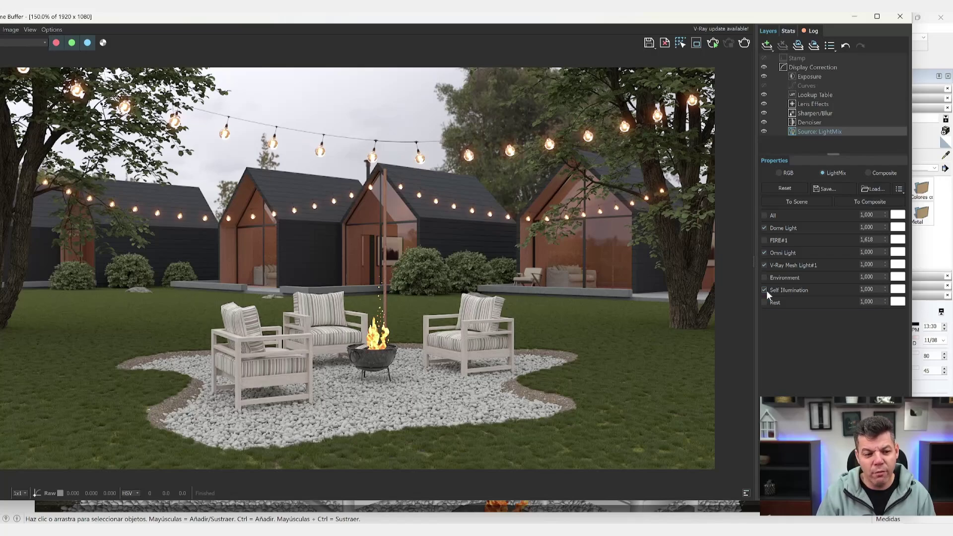
left_click(765, 290)
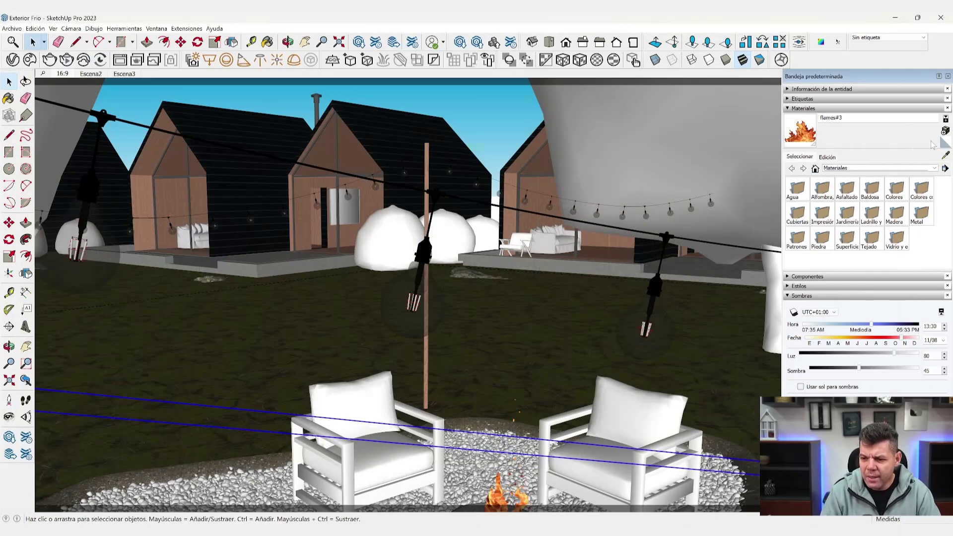
- Sample the cabin window glass and open its material in the V-Ray Asset Editor
left_click(946, 155)
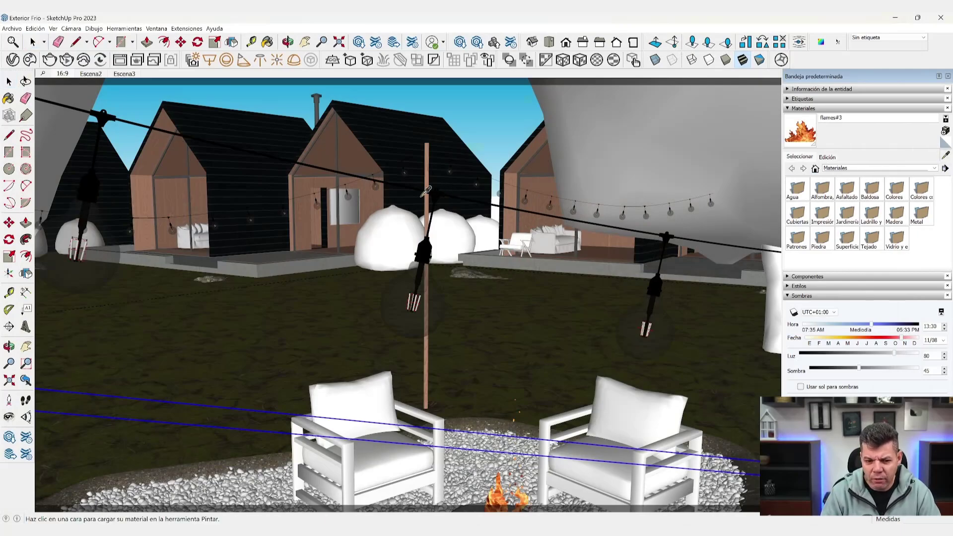
scroll(426, 191, "up", 2)
scroll(355, 195, "up", 3)
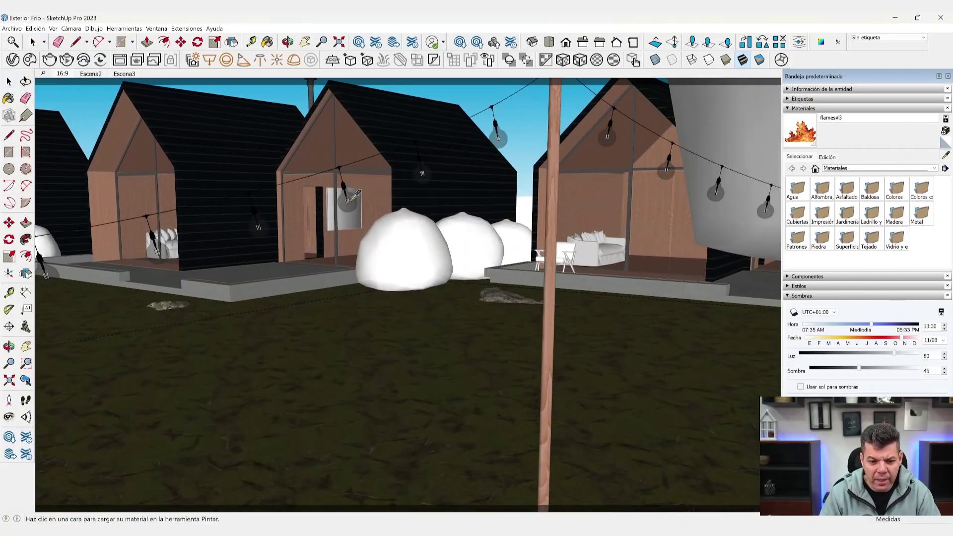
scroll(354, 197, "up", 2)
scroll(354, 197, "up", 1)
left_click(353, 196)
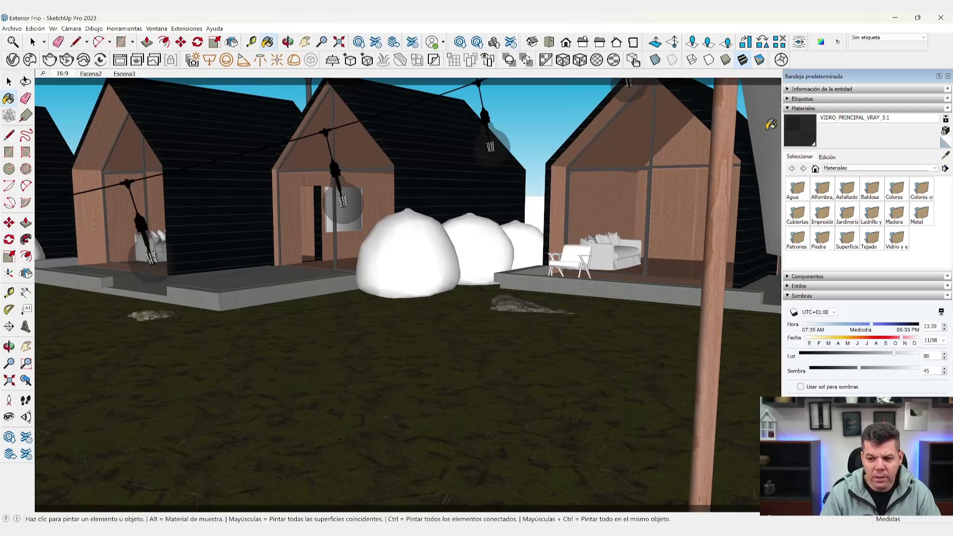
left_click(13, 60)
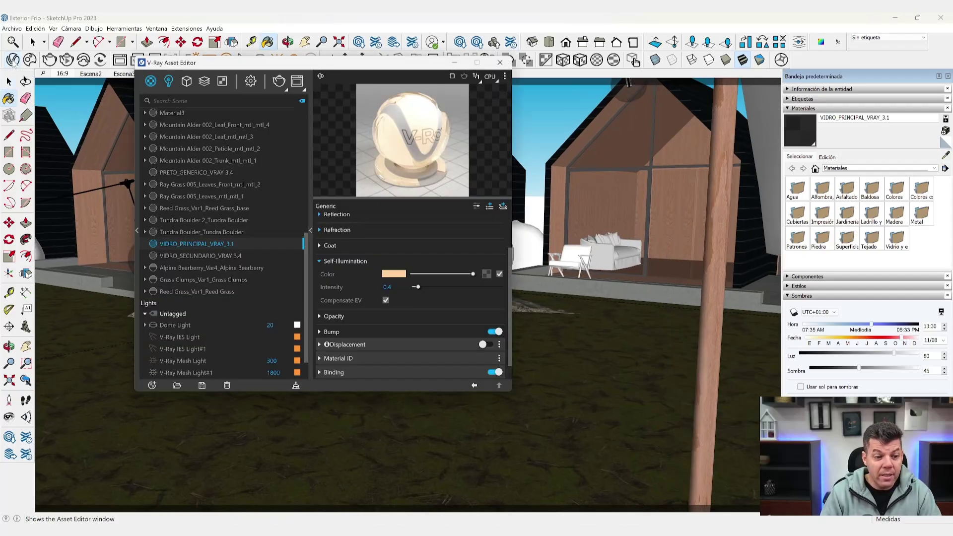
scroll(409, 275, "up", 2)
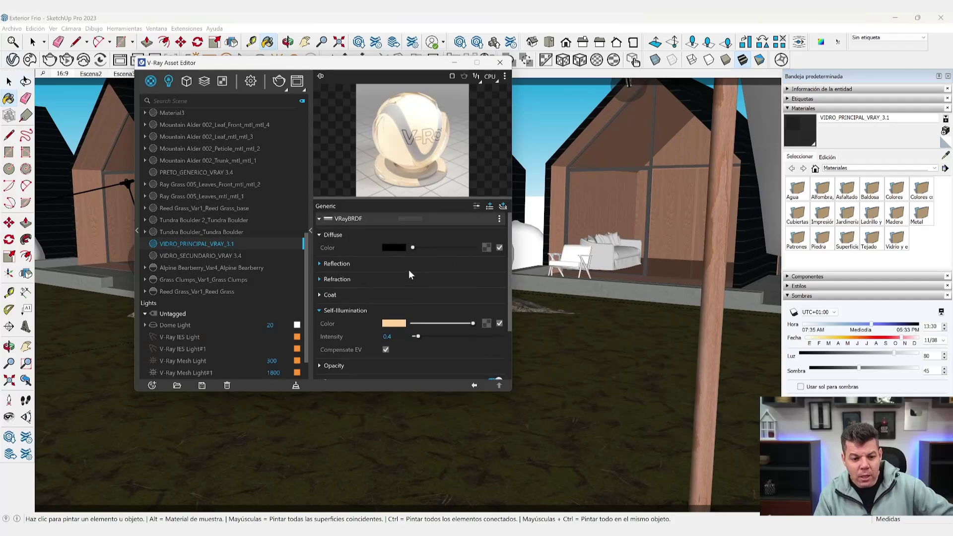
left_click(504, 206)
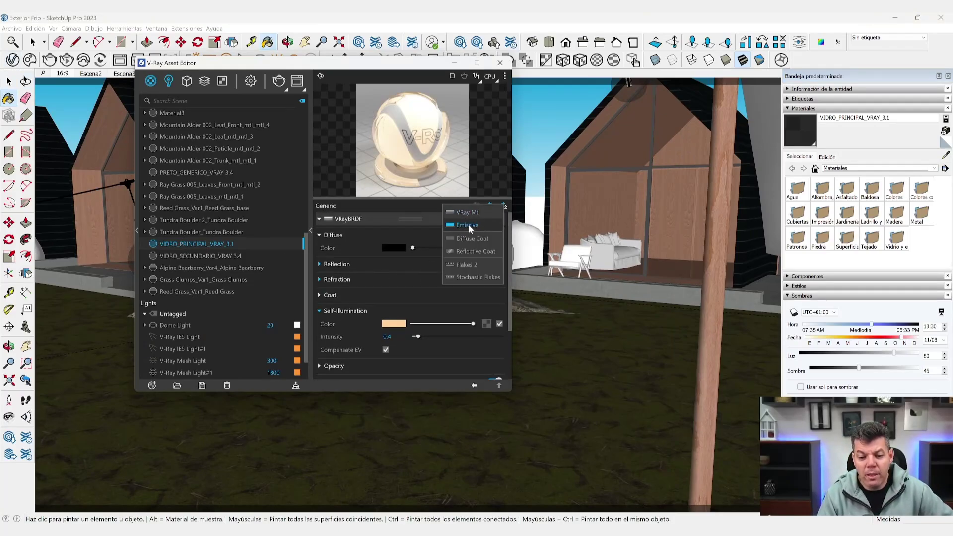
left_click(487, 157)
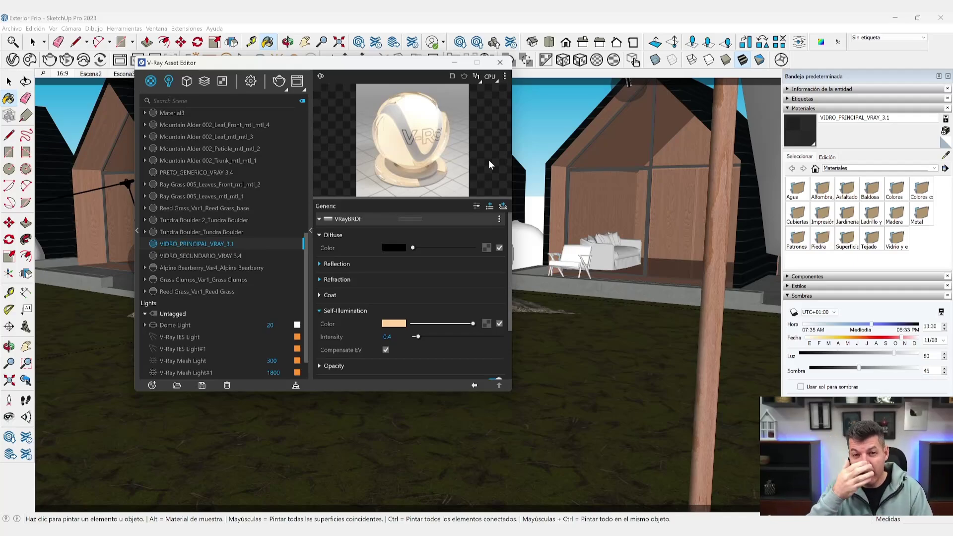
- Review the glass's peach self-illumination at intensity 0.4, leaving Compensate EV enabled
scroll(392, 322, "down", 1)
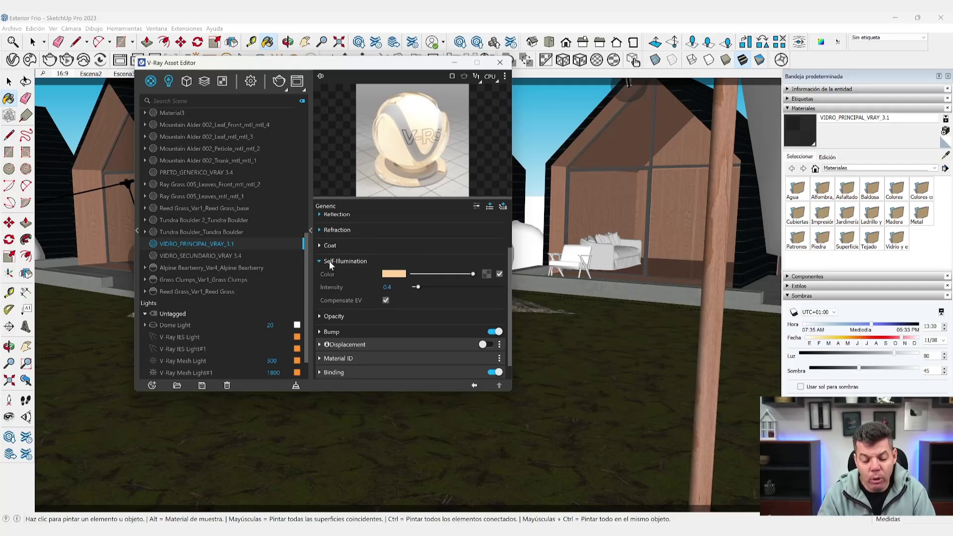
left_click(349, 261)
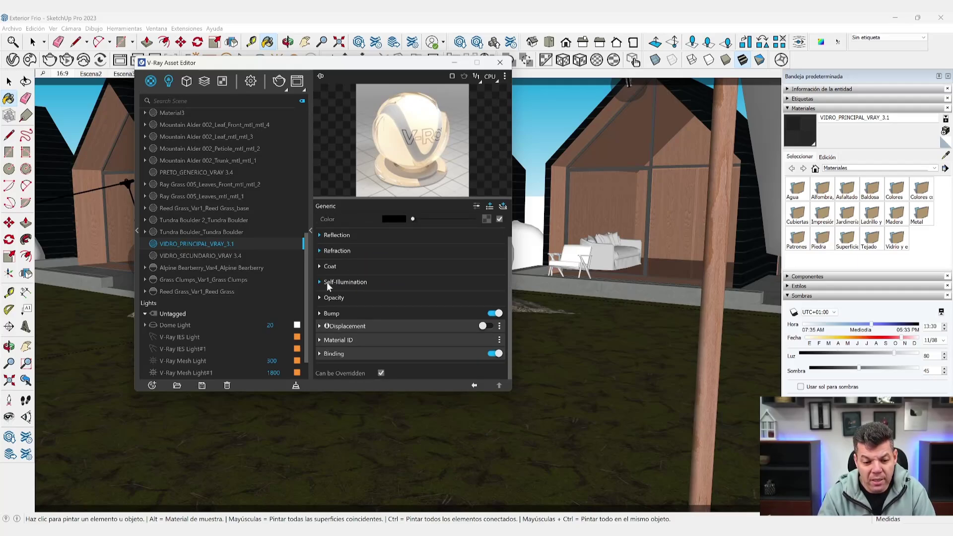
left_click(338, 282)
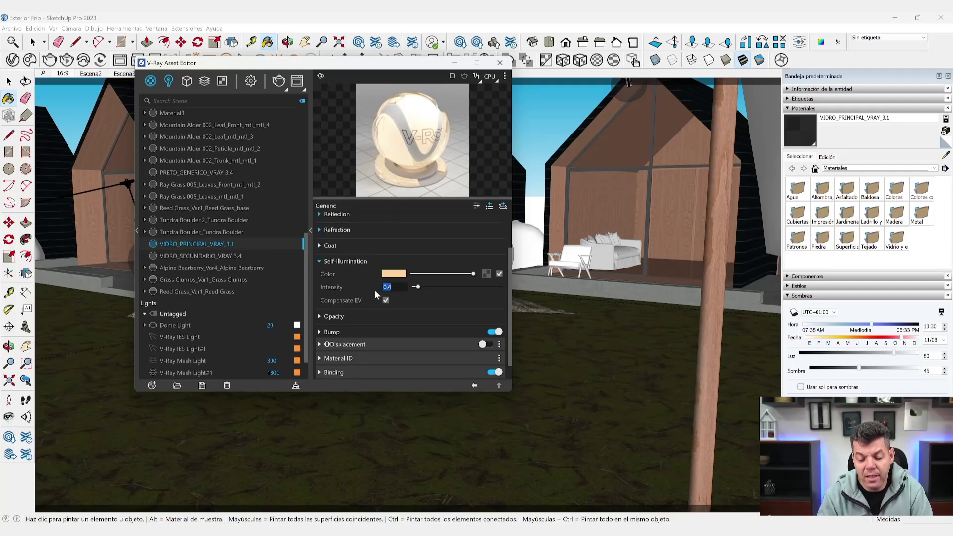
left_click(393, 275)
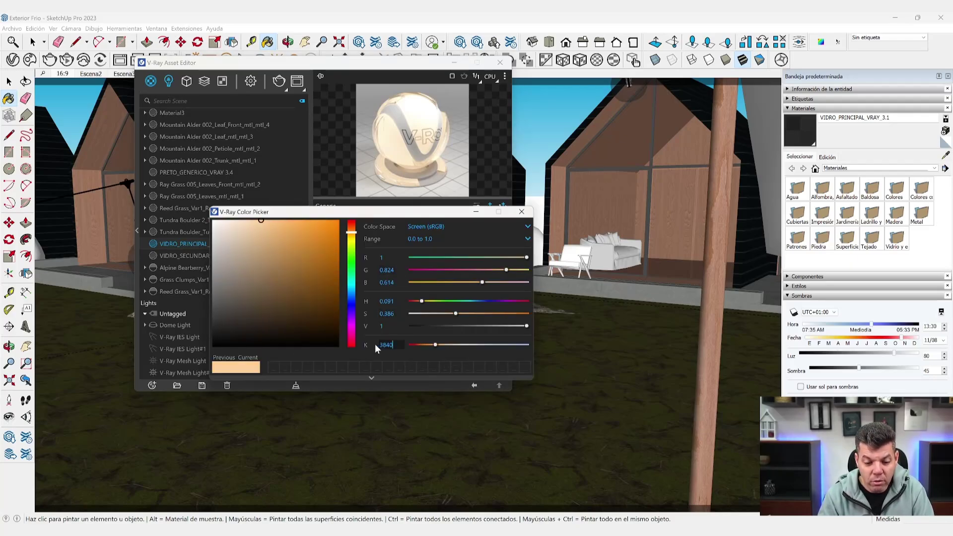
left_click(521, 211)
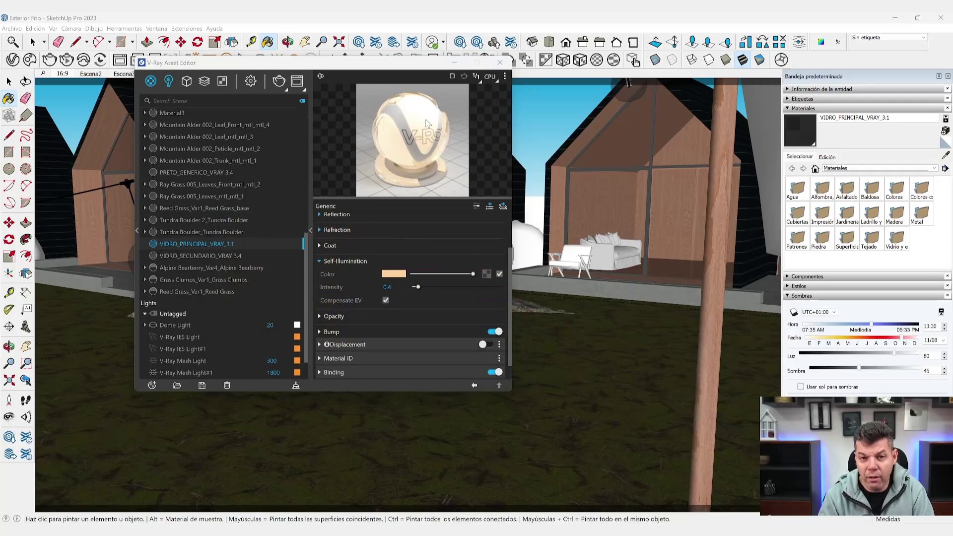
left_click(388, 298)
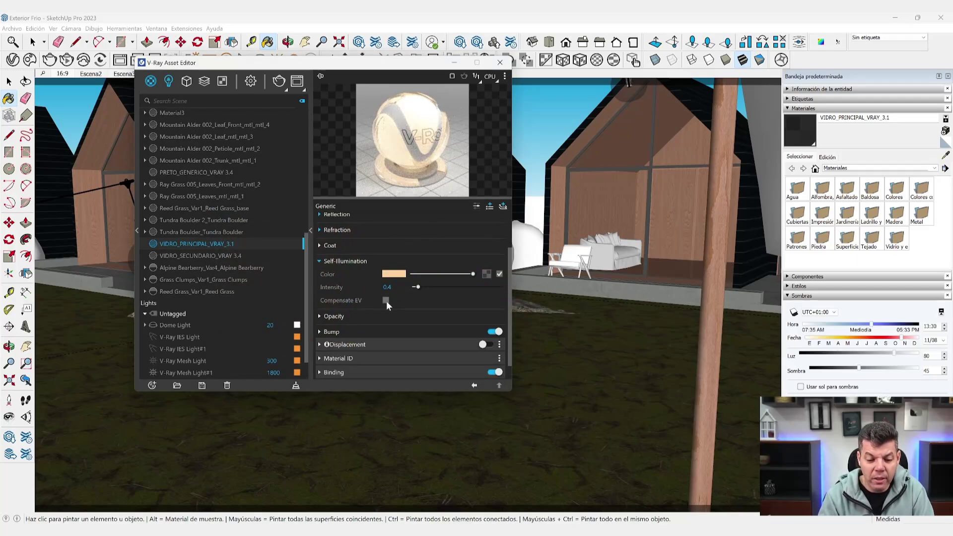
left_click(386, 301)
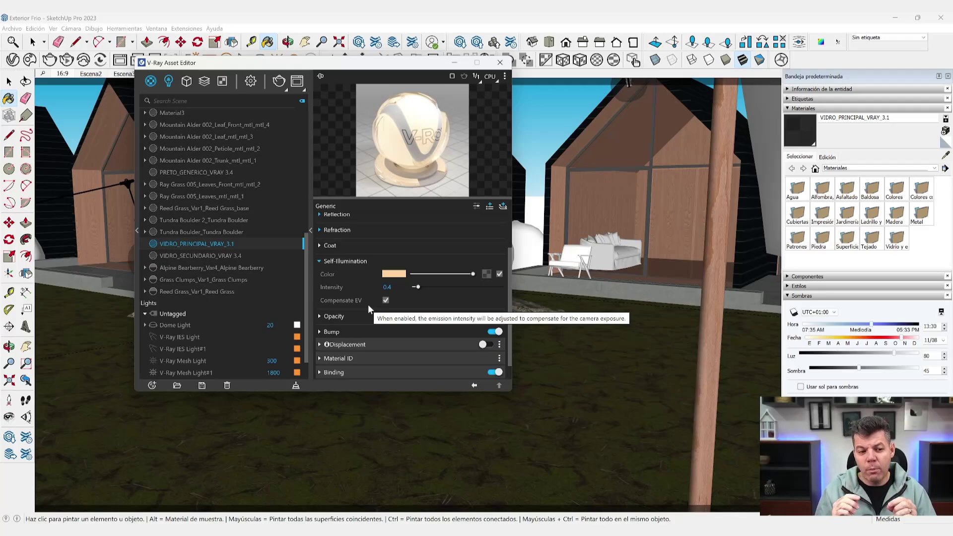
- Check the 12.259 exposure value in render settings, then list the scene's lights
left_click(251, 82)
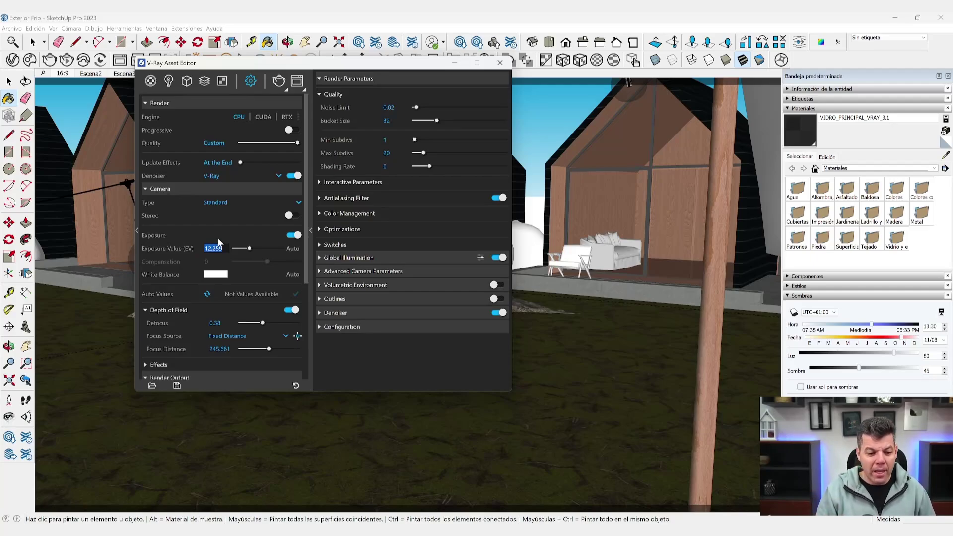
key("End")
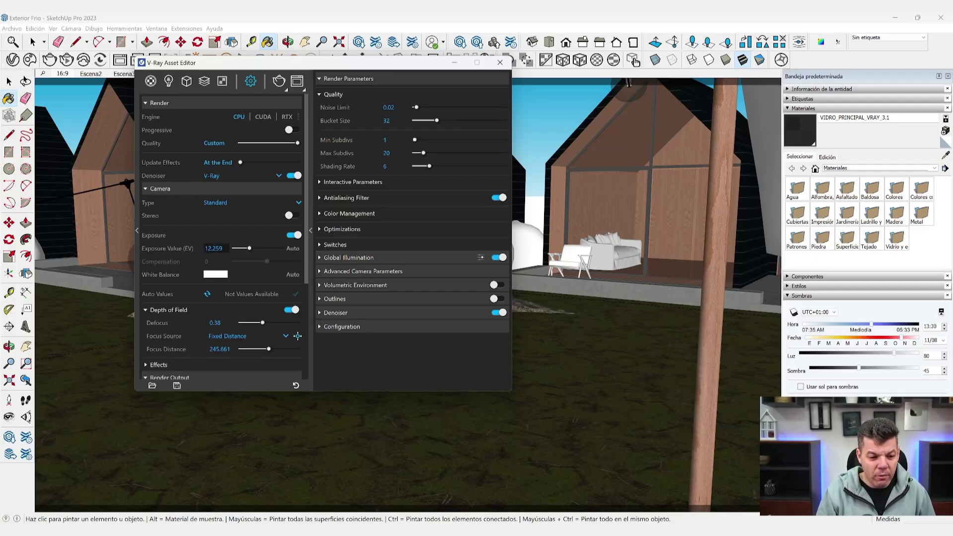
left_click_drag(223, 248, 199, 249)
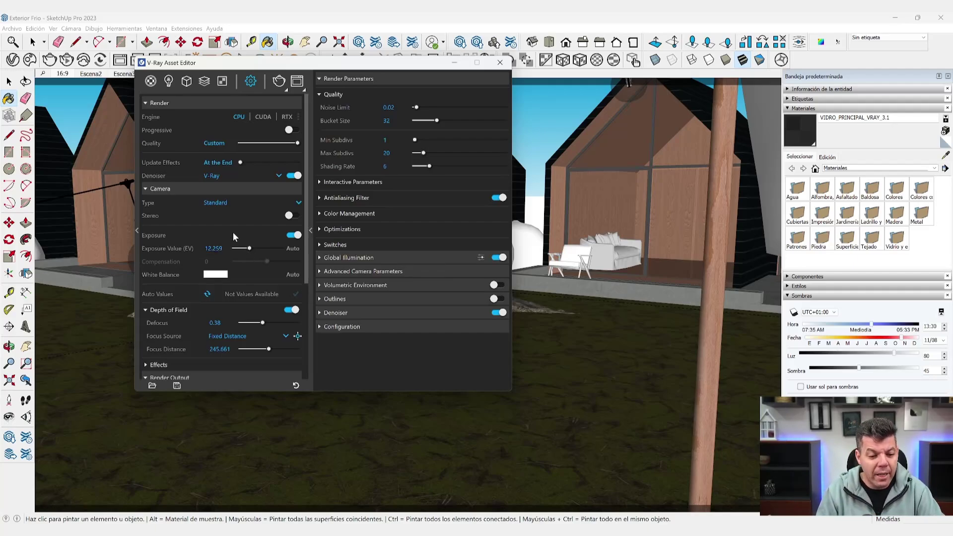
left_click(214, 248)
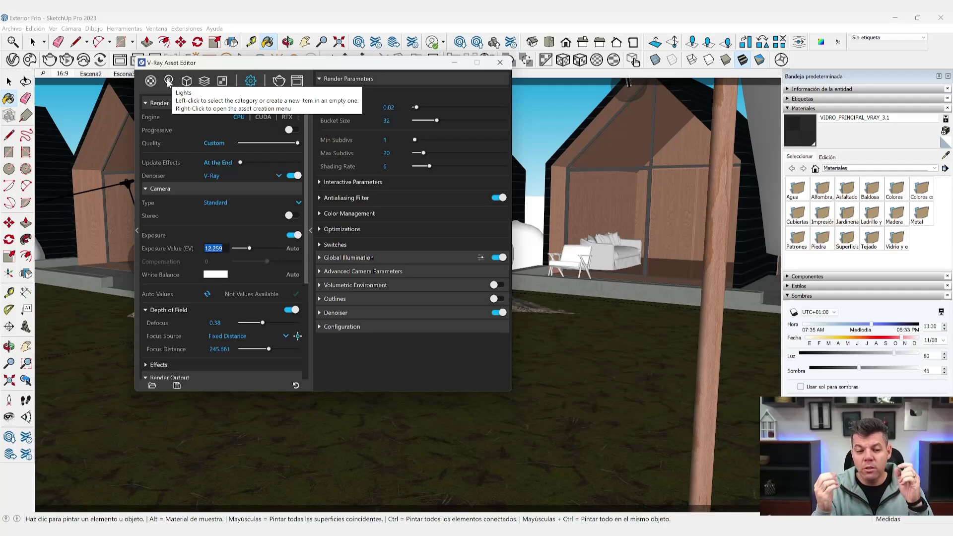
left_click(168, 81)
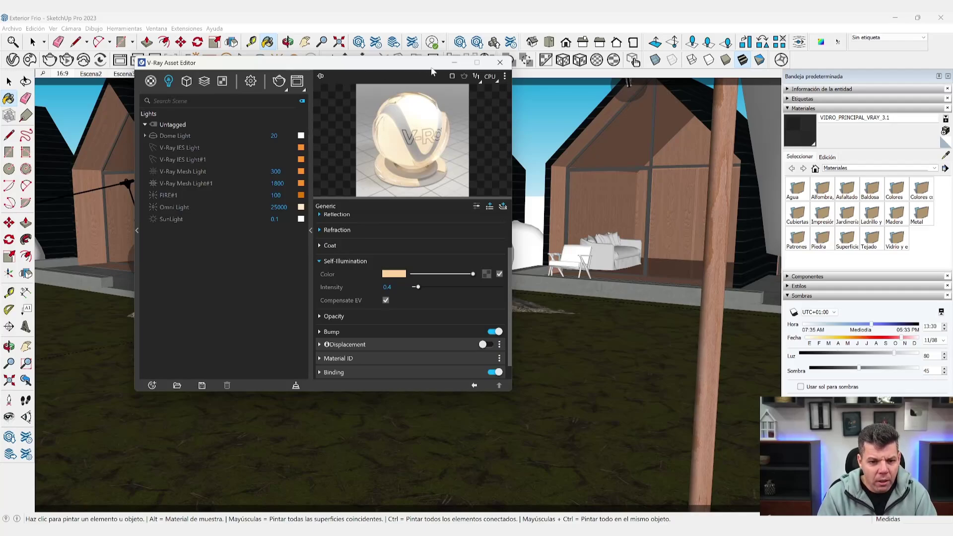
- Close the Asset Editor and enable Self Illumination and FIRE#1 (1.618) in the LightMix
left_click(500, 62)
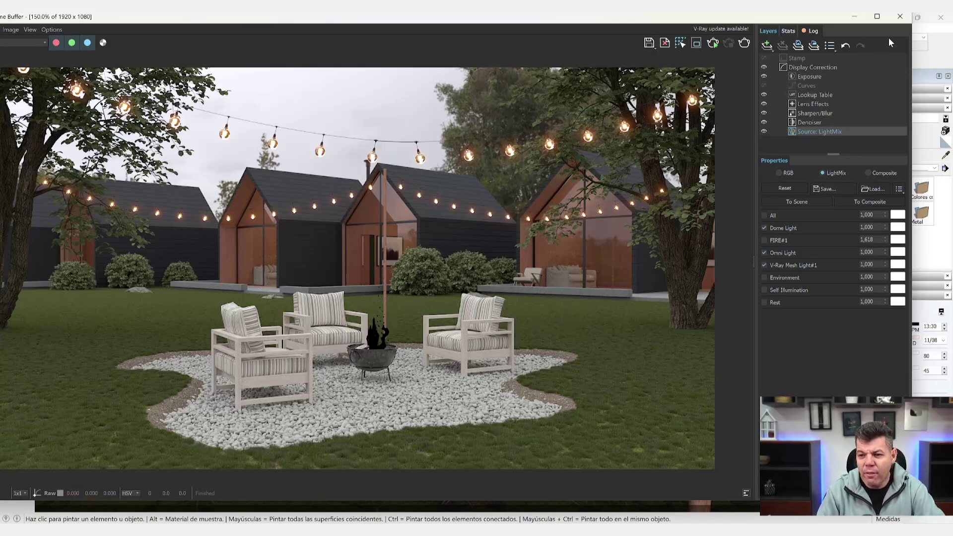
left_click(764, 240)
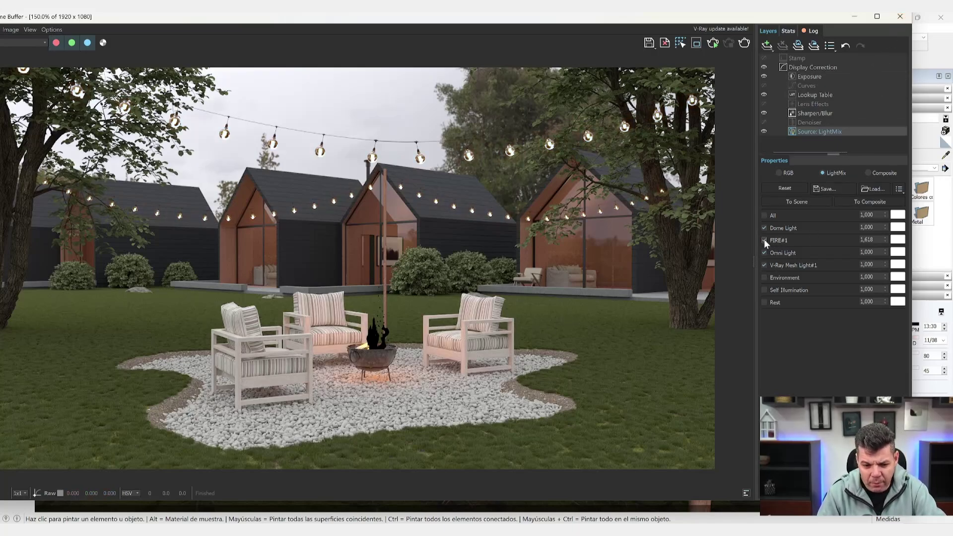
left_click(764, 290)
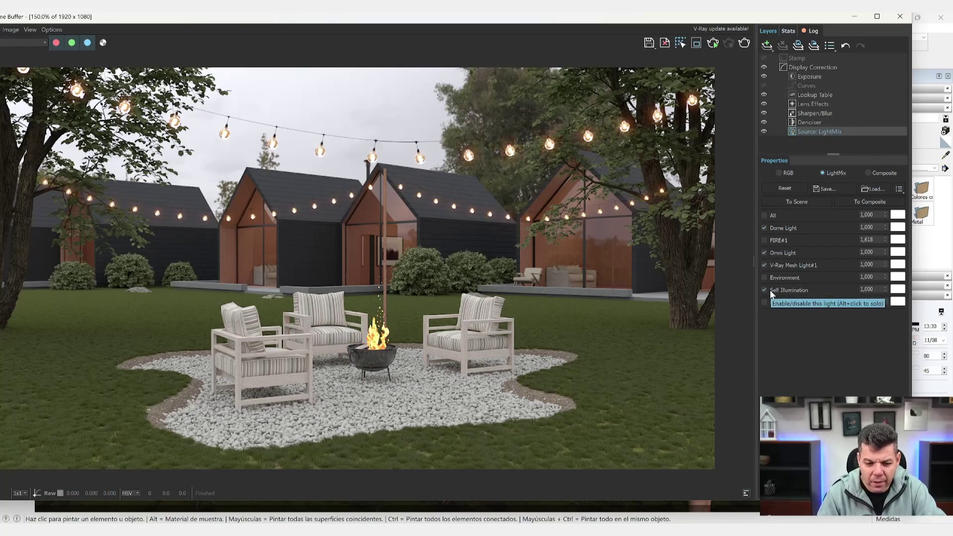
left_click(764, 290)
left_click(764, 290)
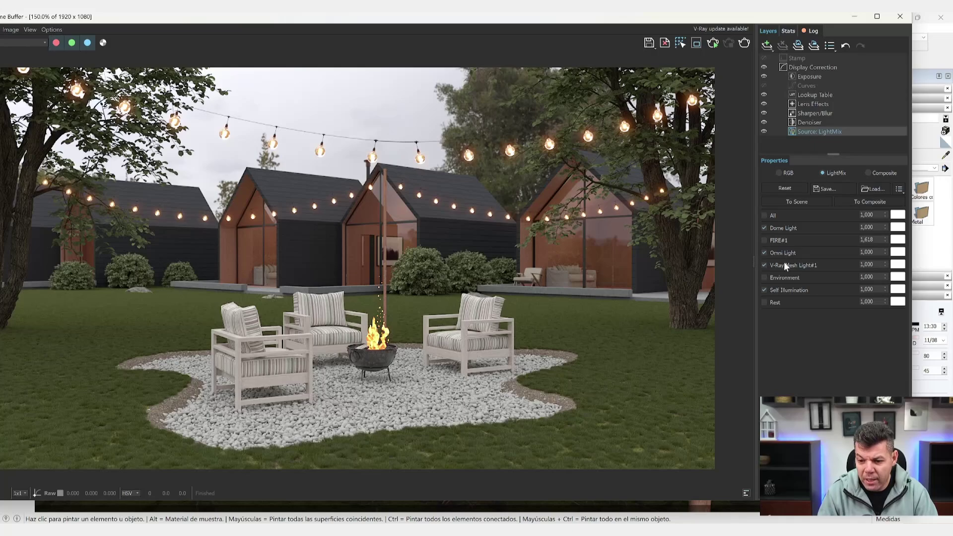
left_click(765, 241)
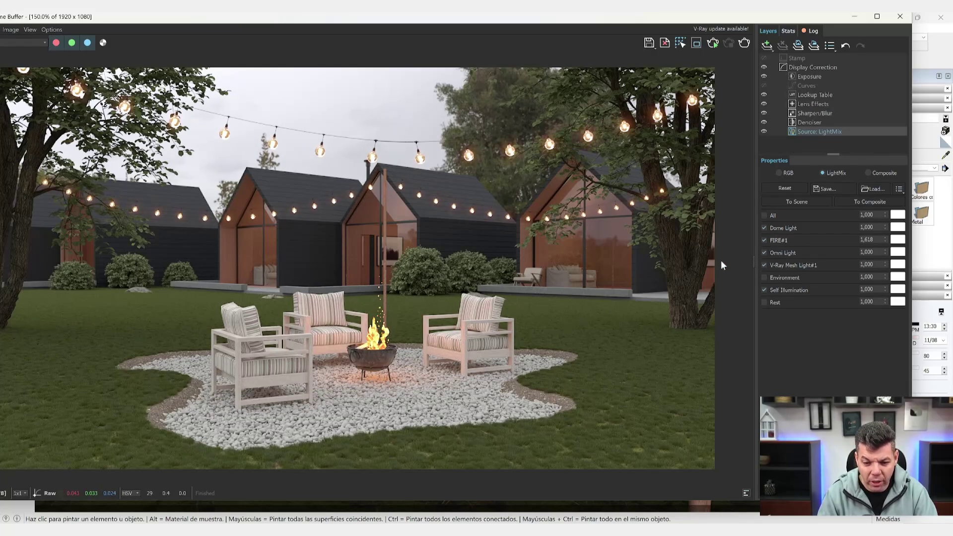
- Close the V-Ray Frame Buffer with FIRE#1 left switched on
left_click(765, 241)
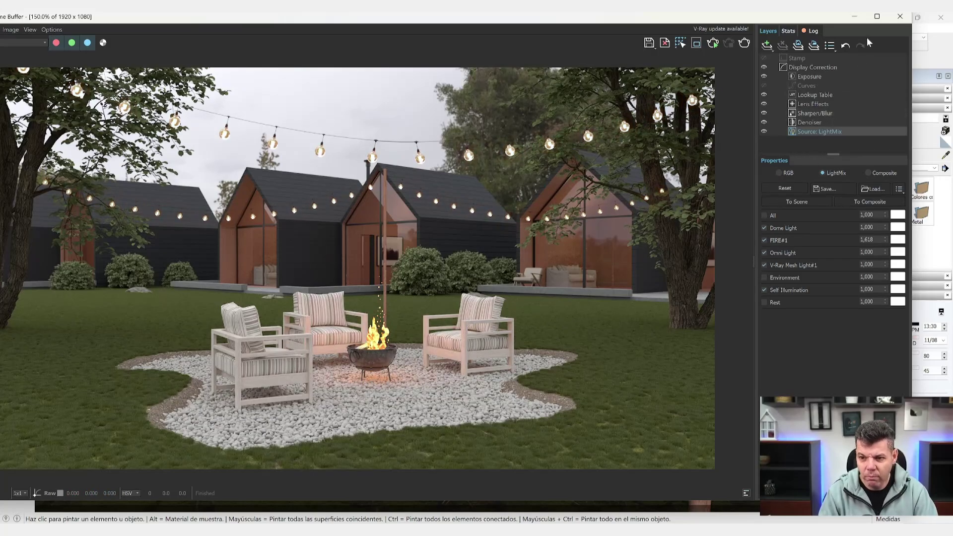
left_click(892, 19)
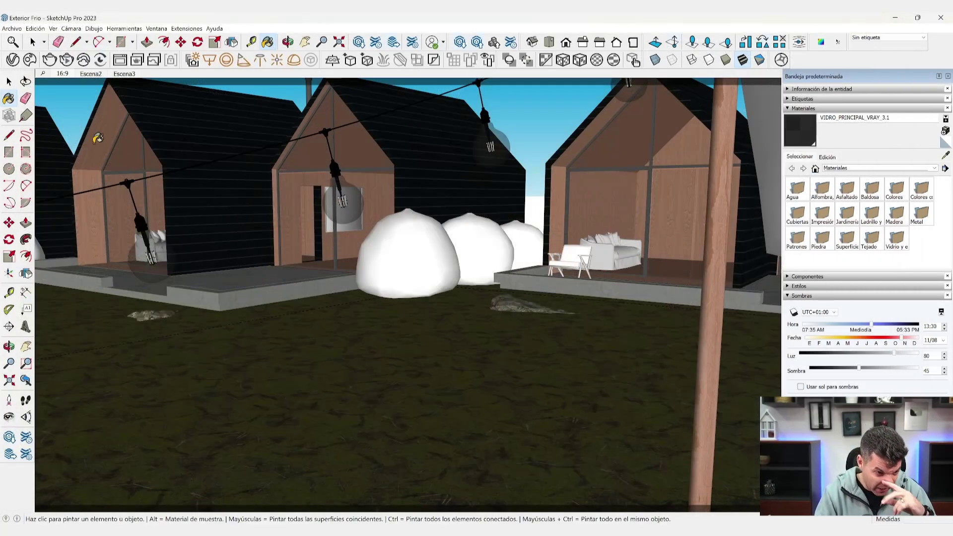
- Go to the 16:9 scene and zoom and orbit down onto the chairs and fire pit
key("space")
left_click(62, 74)
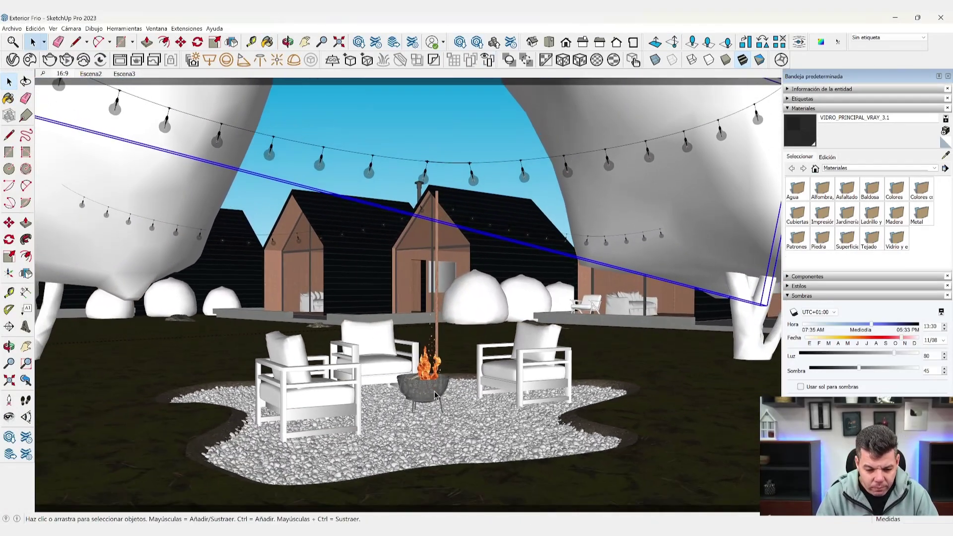
scroll(433, 390, "up", 2)
scroll(434, 389, "up", 2)
scroll(434, 389, "up", 2)
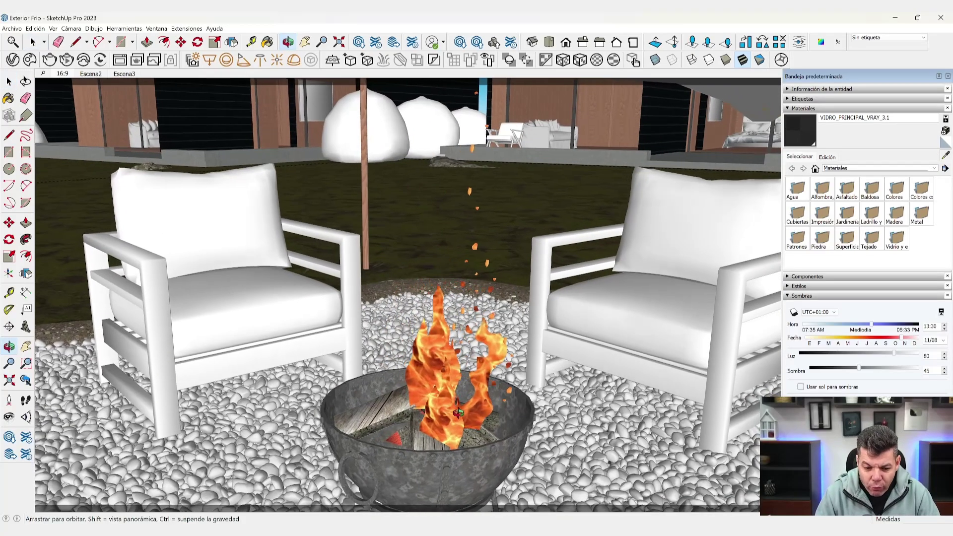
middle_click_drag(449, 377, 459, 391)
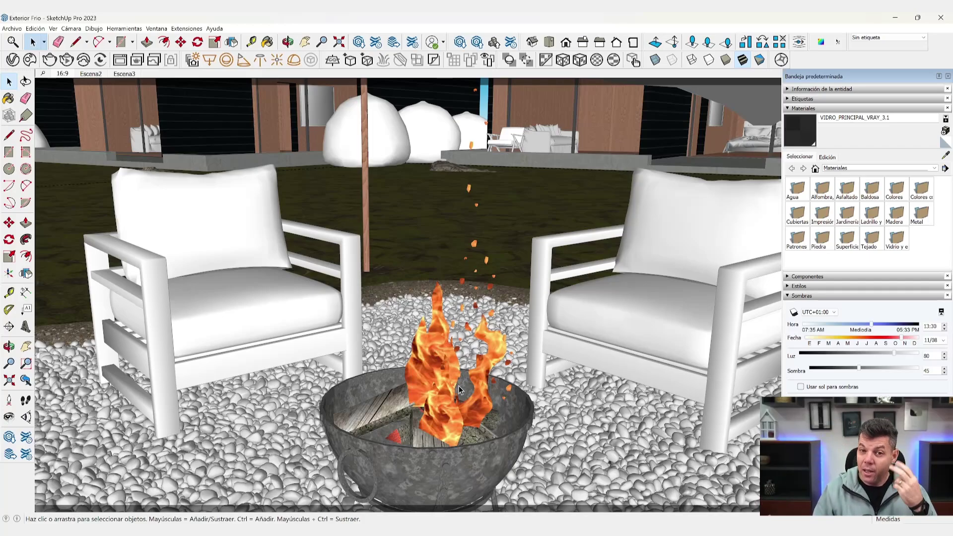
mouse_move(506, 430)
middle_mouse_down()
mouse_move(565, 443)
mouse_move(531, 392)
middle_mouse_up()
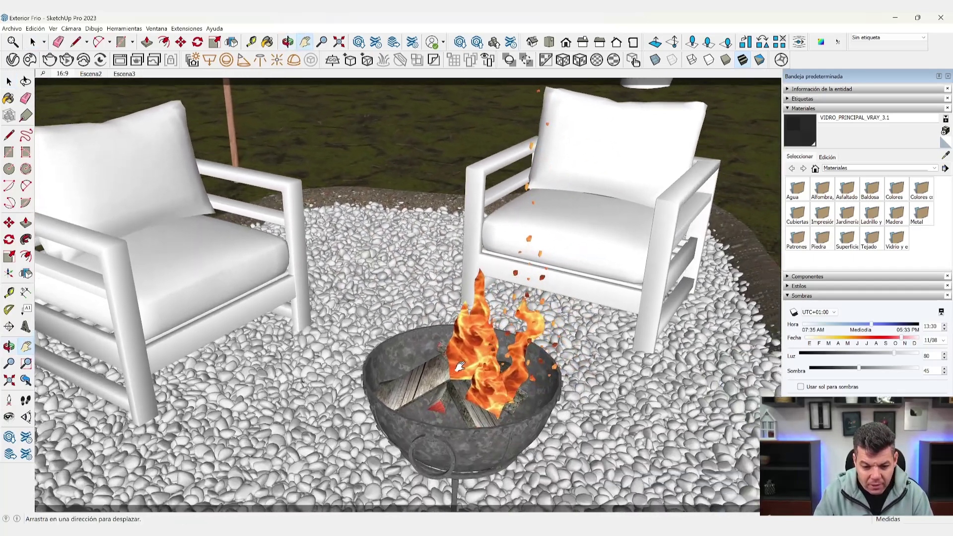
scroll(479, 320, "up", 5)
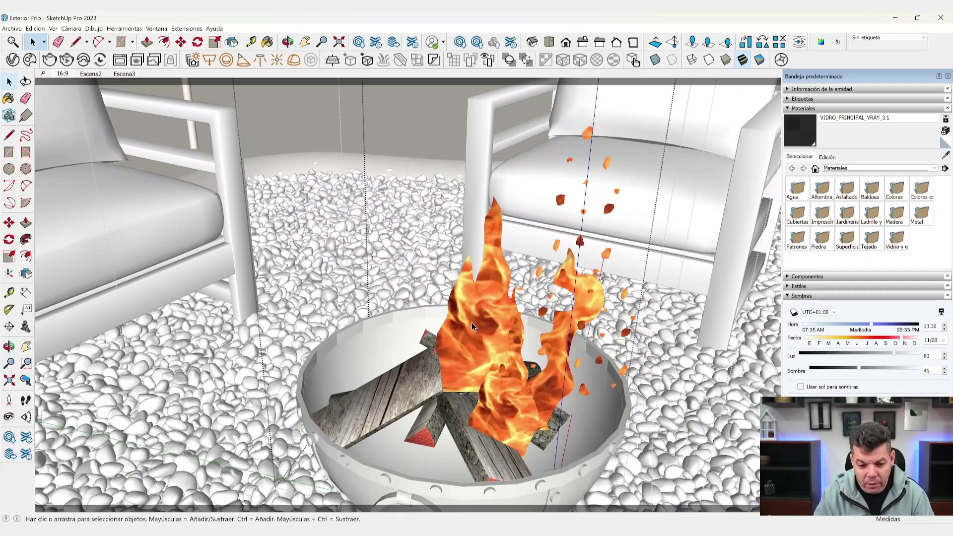
- Open the fire component for editing and orbit to a frontal view between the chairs
left_click(472, 323)
double_click(471, 322)
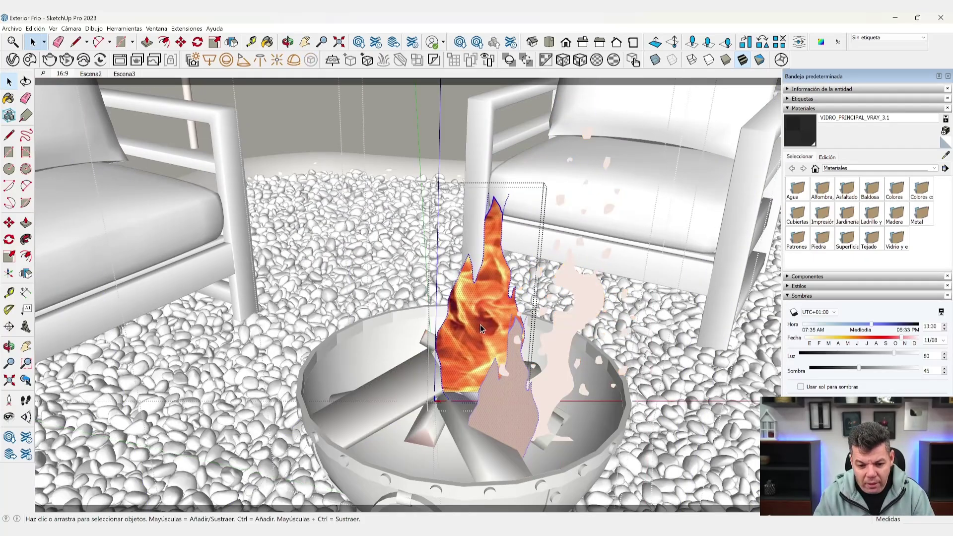
scroll(481, 328, "up", 2)
middle_click_drag(453, 305, 493, 308)
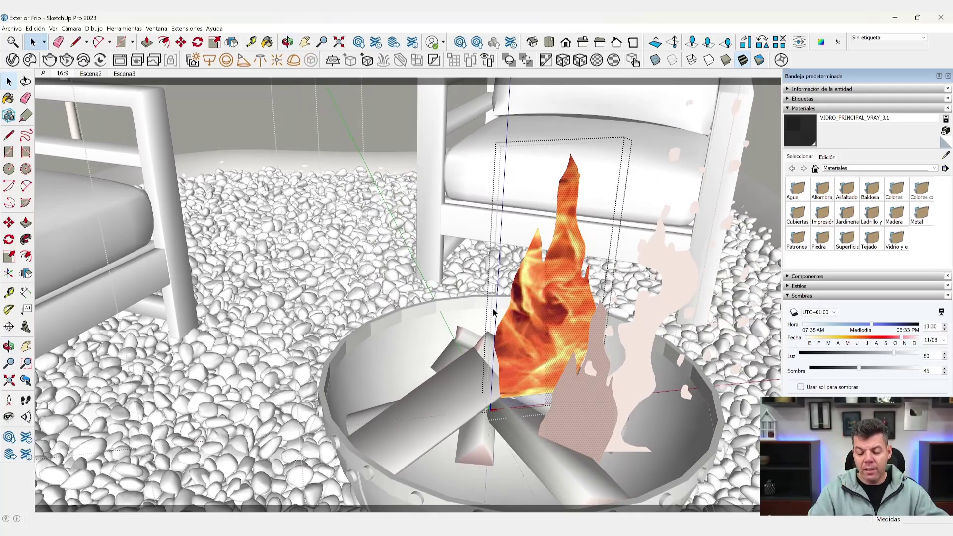
middle_click_drag(572, 333, 459, 341)
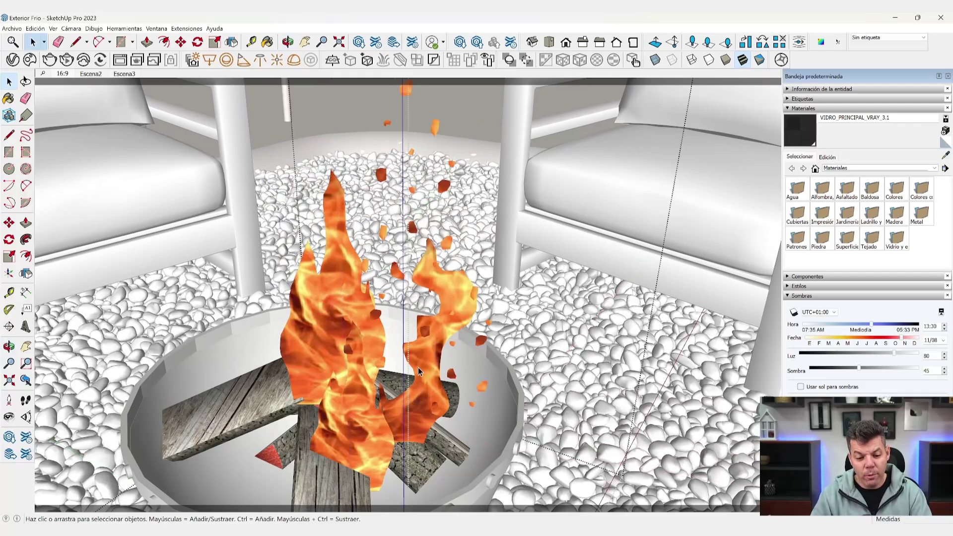
middle_click_drag(459, 343, 467, 338)
- Sample the flame's flames#3 material with the Paint Bucket as the current material
scroll(467, 343, "down", 2)
scroll(464, 355, "down", 2)
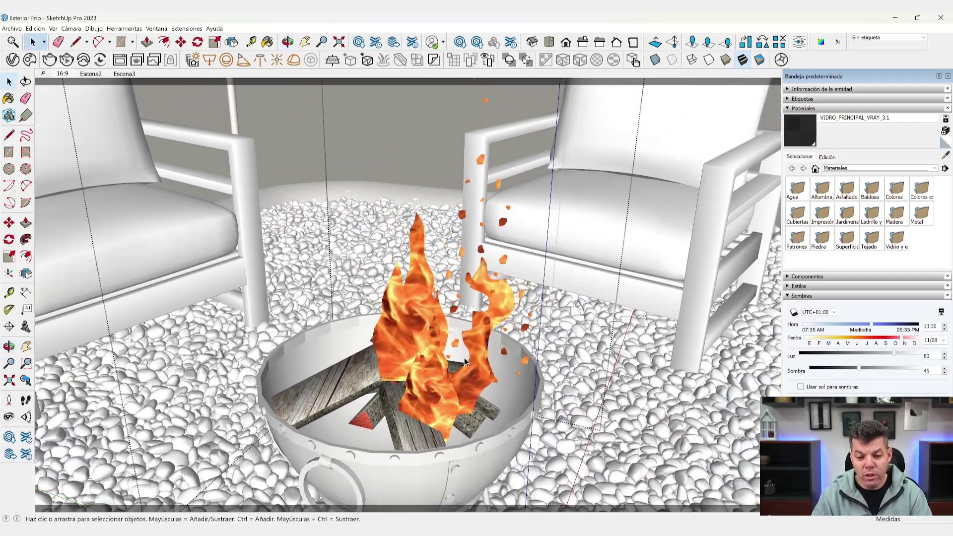
scroll(463, 364, "down", 2)
scroll(461, 375, "down", 2)
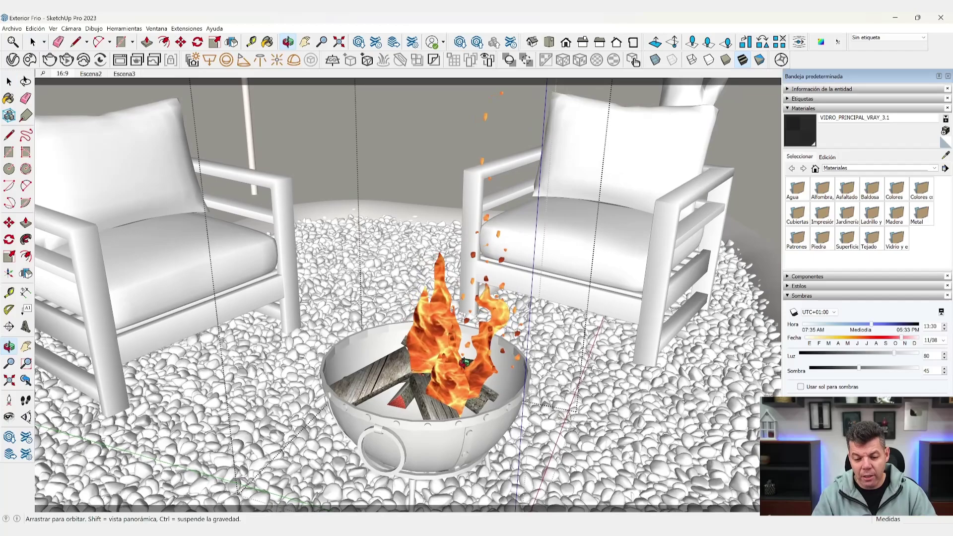
middle_click_drag(452, 366, 485, 339)
scroll(464, 322, "up", 2)
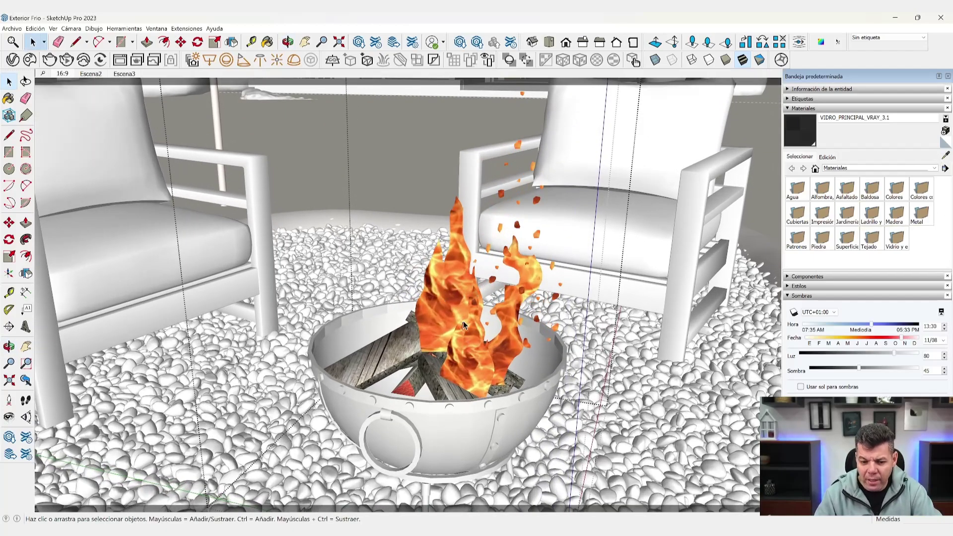
left_click(946, 155)
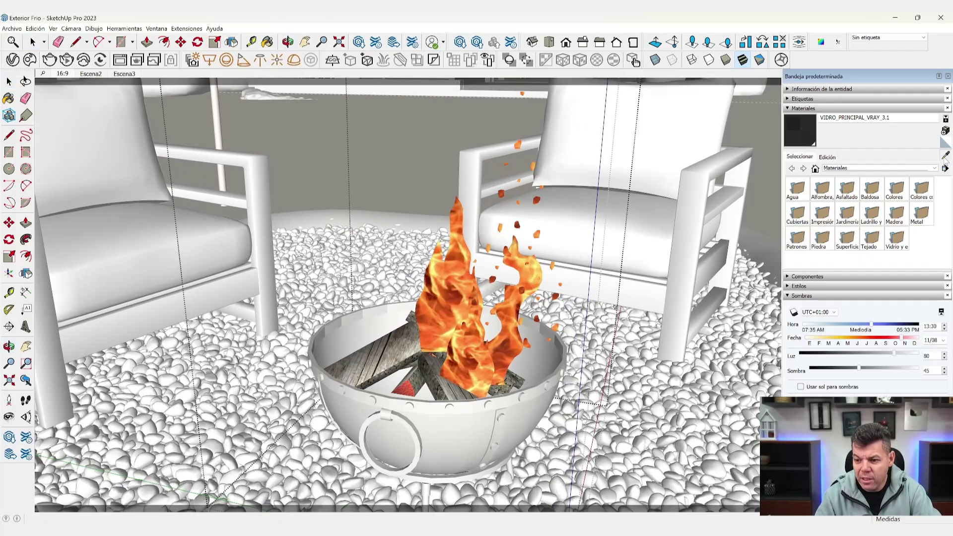
left_click(450, 303)
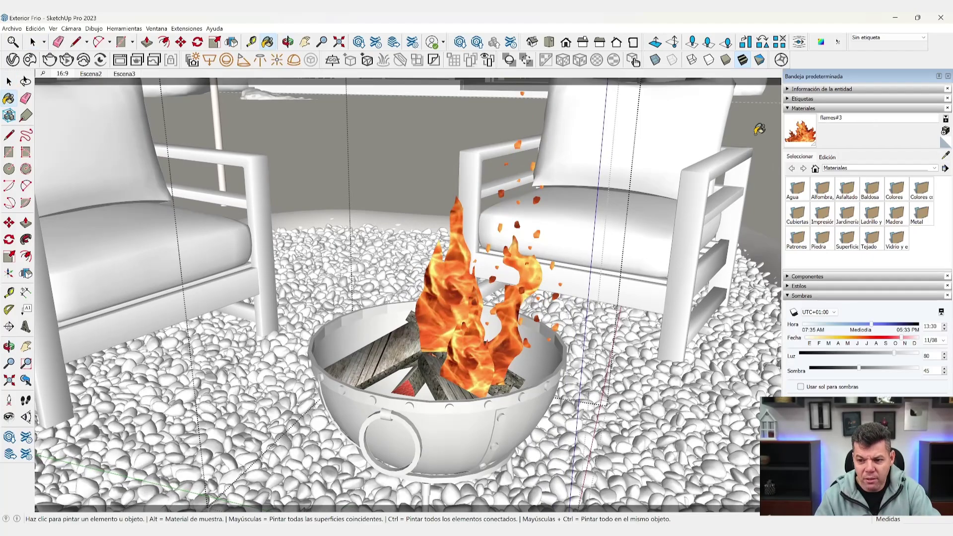
- Set the flames#3 material's Emissive intensity to 6 in the V-Ray Asset Editor
left_click(120, 60)
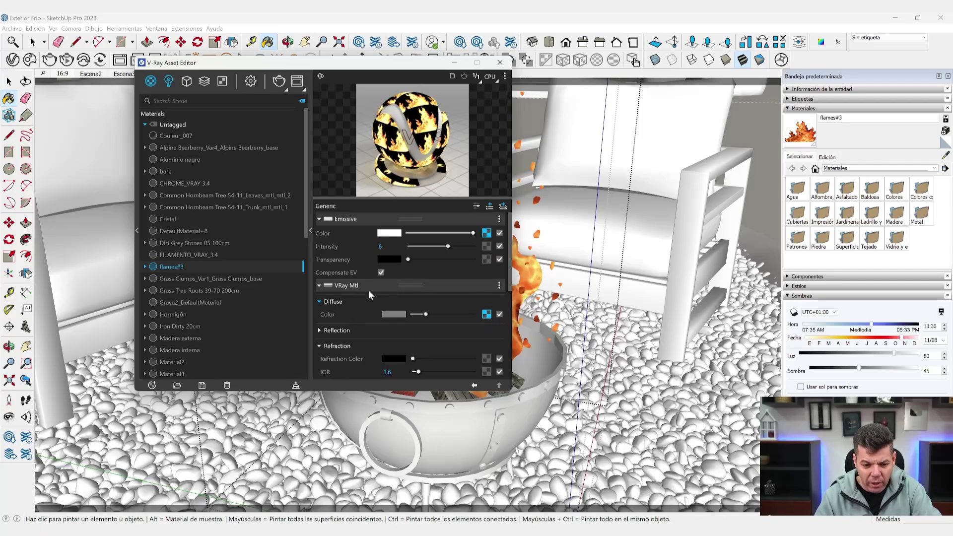
left_click(487, 314)
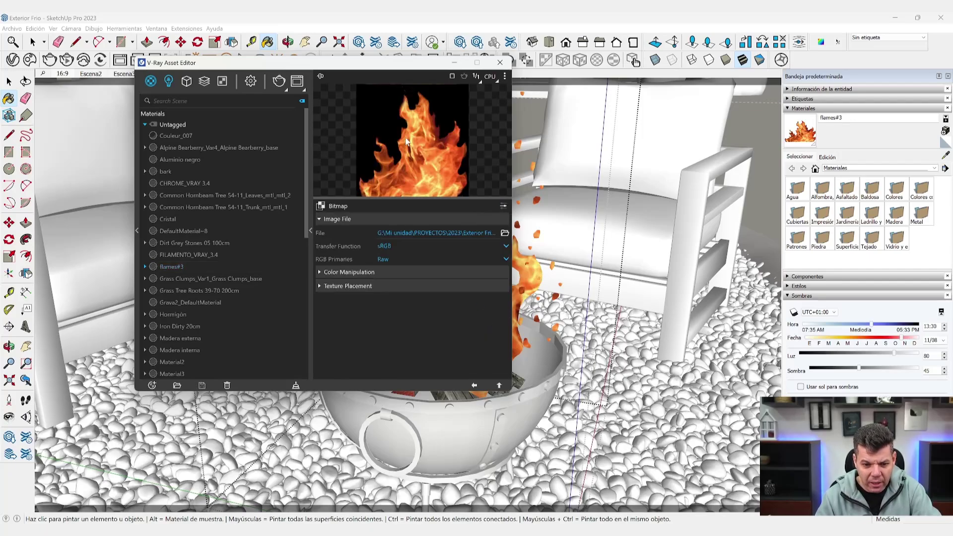
left_click(499, 386)
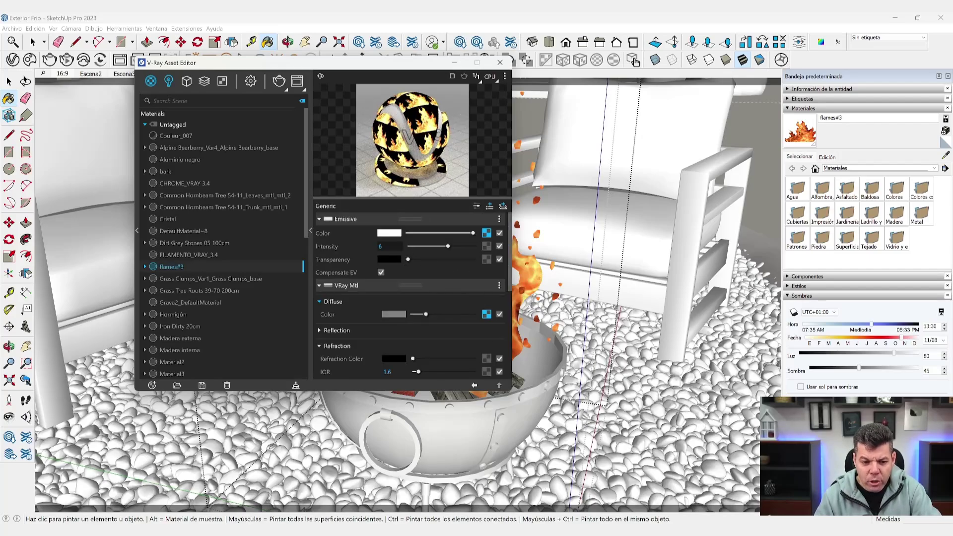
left_click(502, 206)
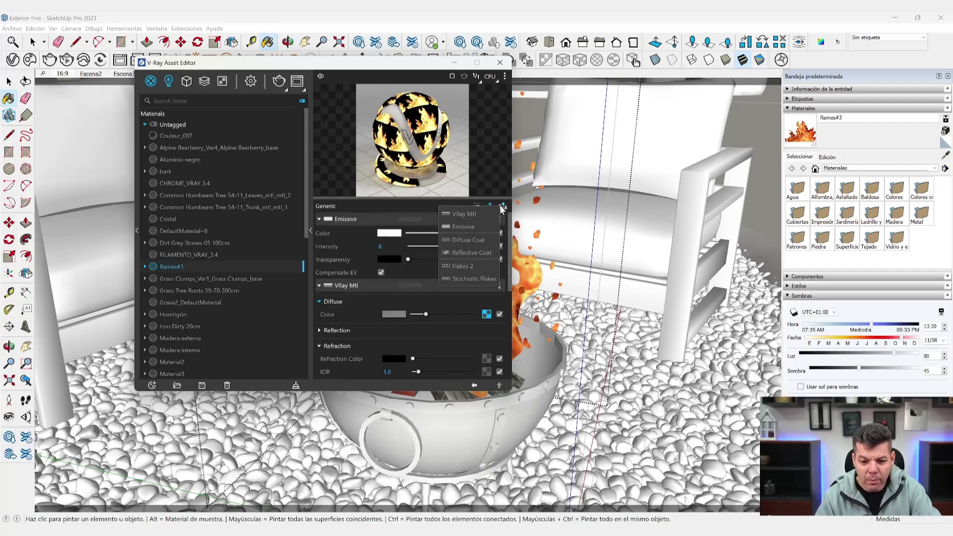
left_click(379, 205)
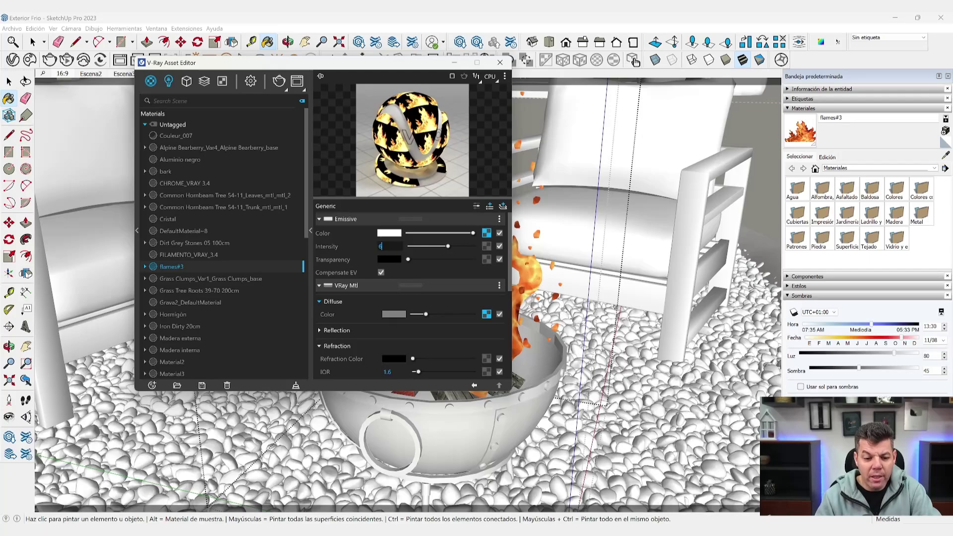
key("Return")
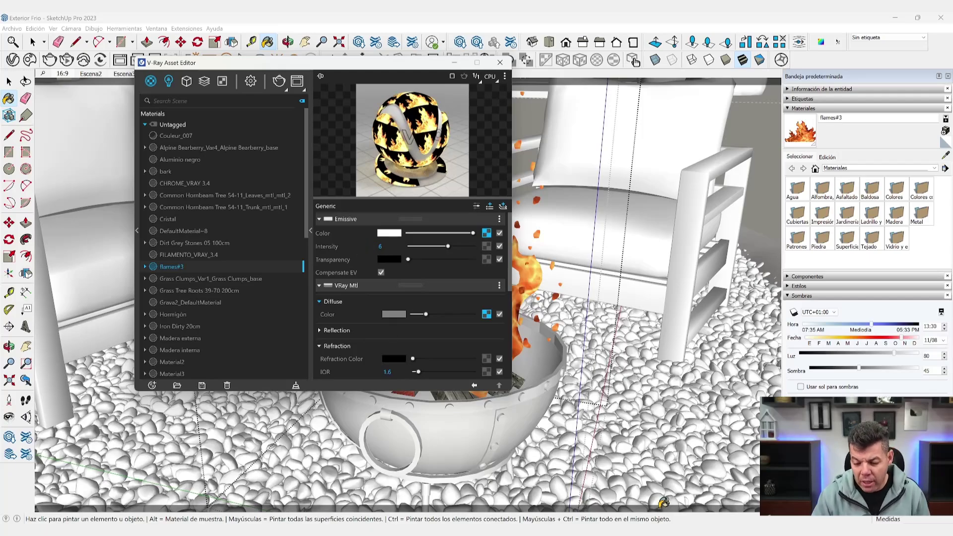
- Compare against the earlier render in Photos, then close the Asset Editor
left_click(661, 462)
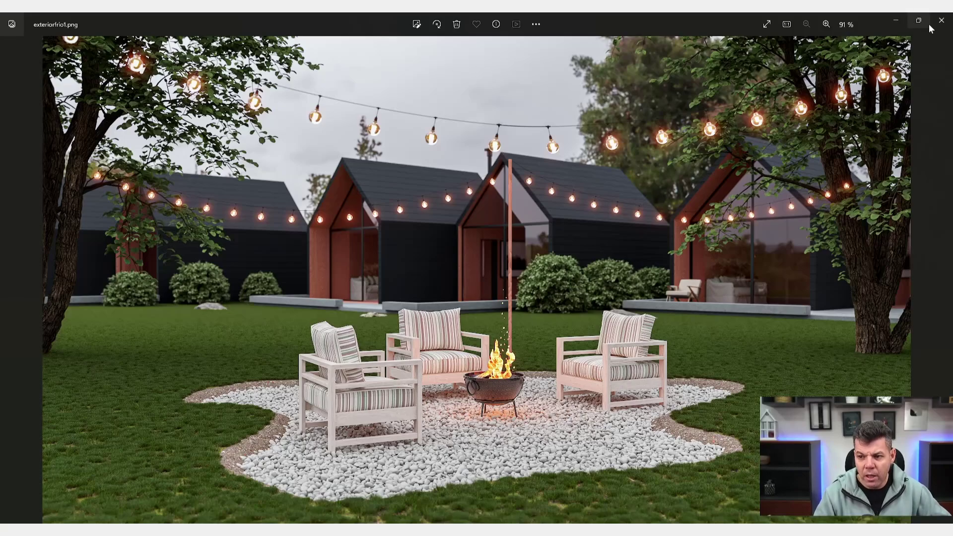
left_click(898, 22)
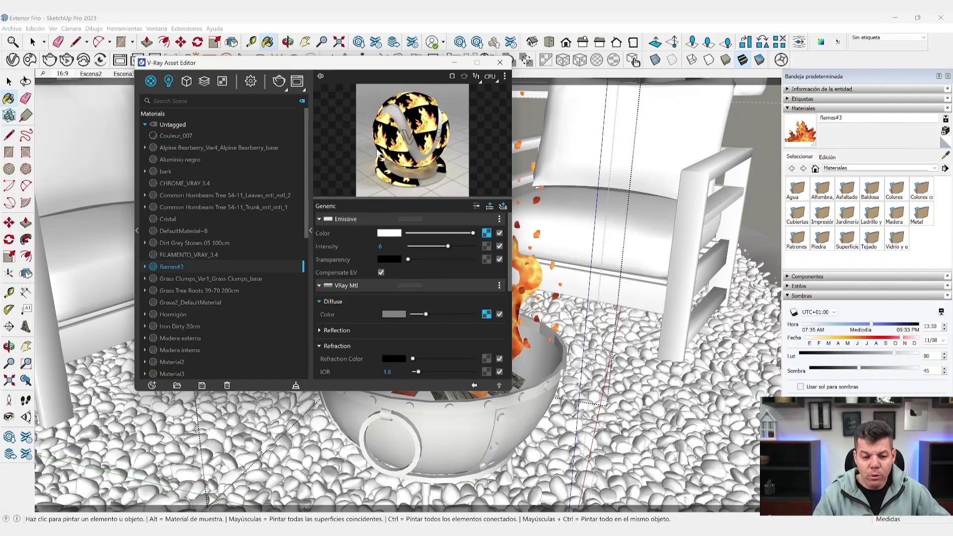
left_click(501, 63)
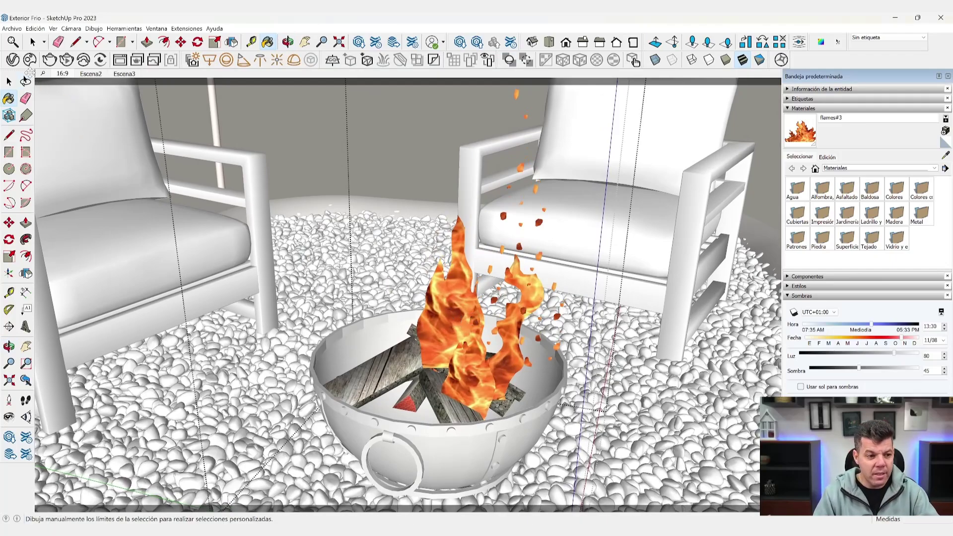
left_click(12, 60)
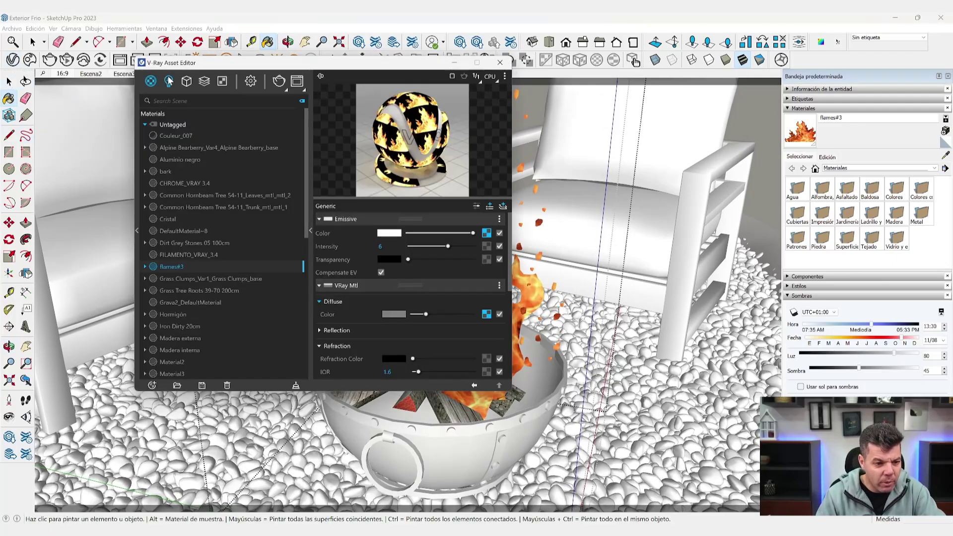
left_click(168, 81)
left_click(169, 195)
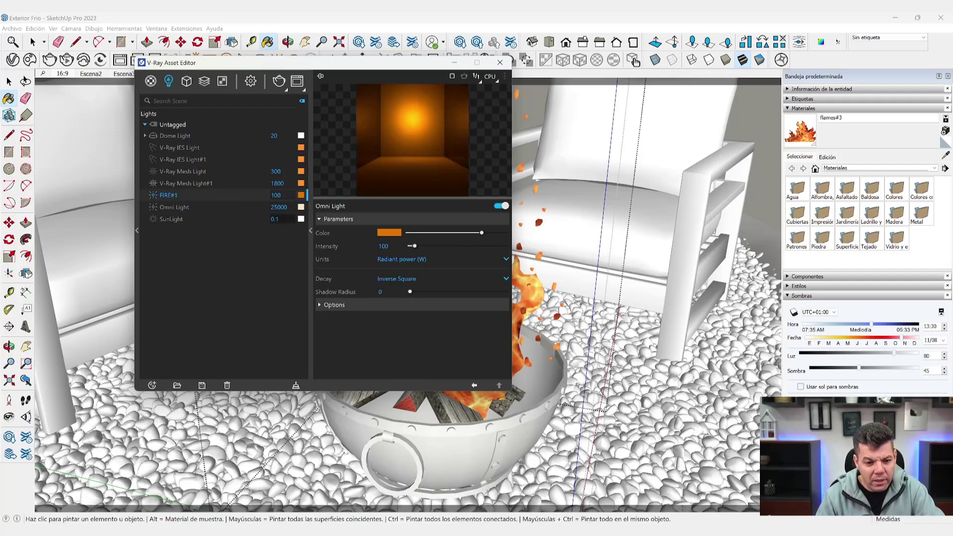
left_click(388, 231)
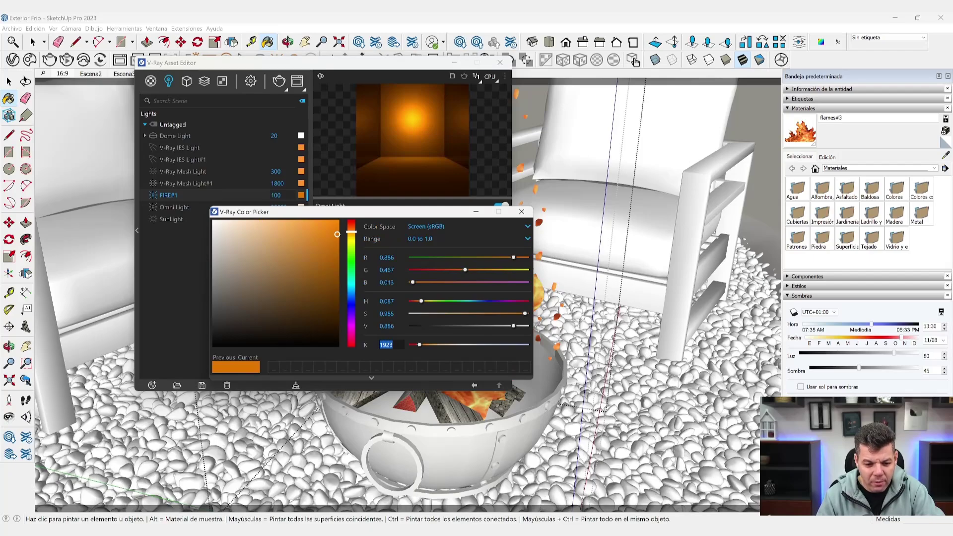
left_click(522, 211)
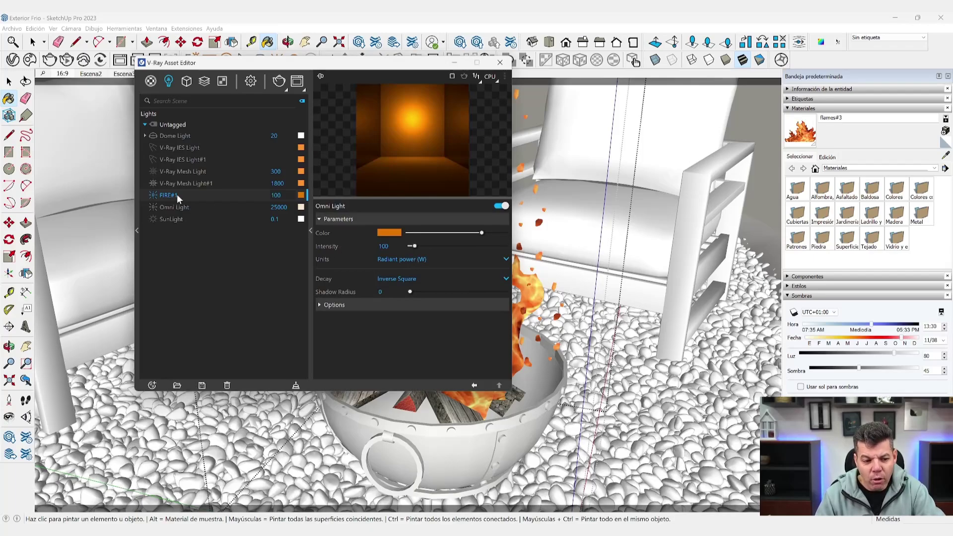
left_click(500, 63)
scroll(223, 133, "down", 3)
scroll(222, 133, "down", 3)
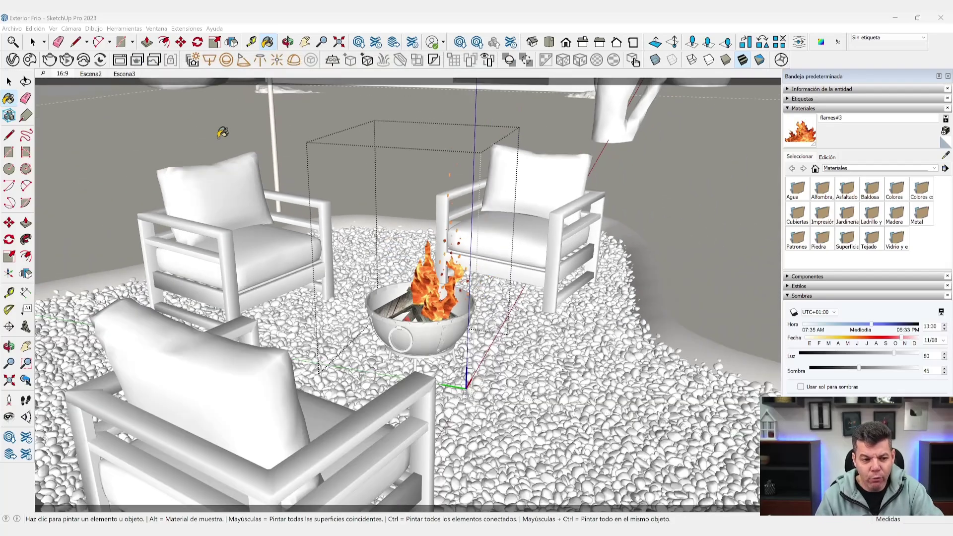
- Reopen the Frame Buffer, enable All LightMix lights, and hide the Lens Effects layer
left_click(120, 59)
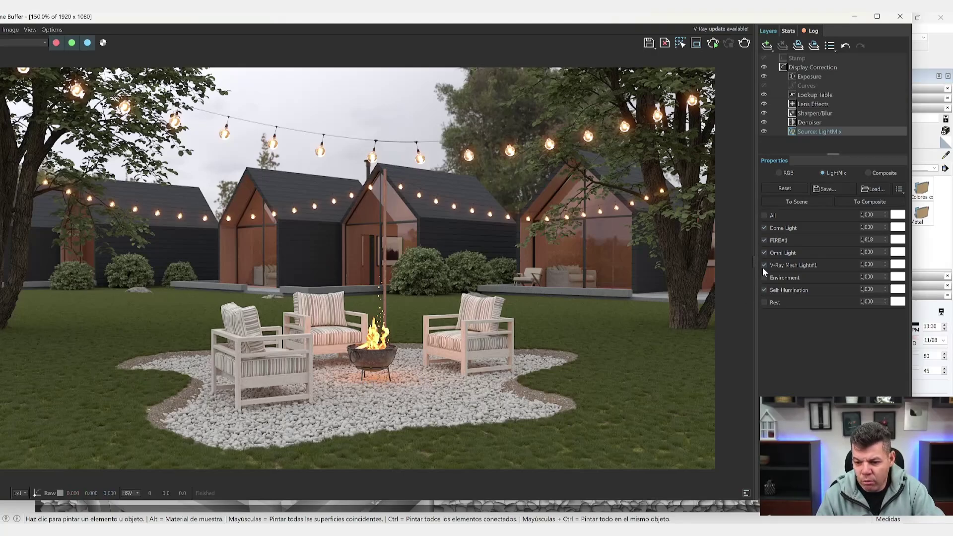
left_click(764, 216)
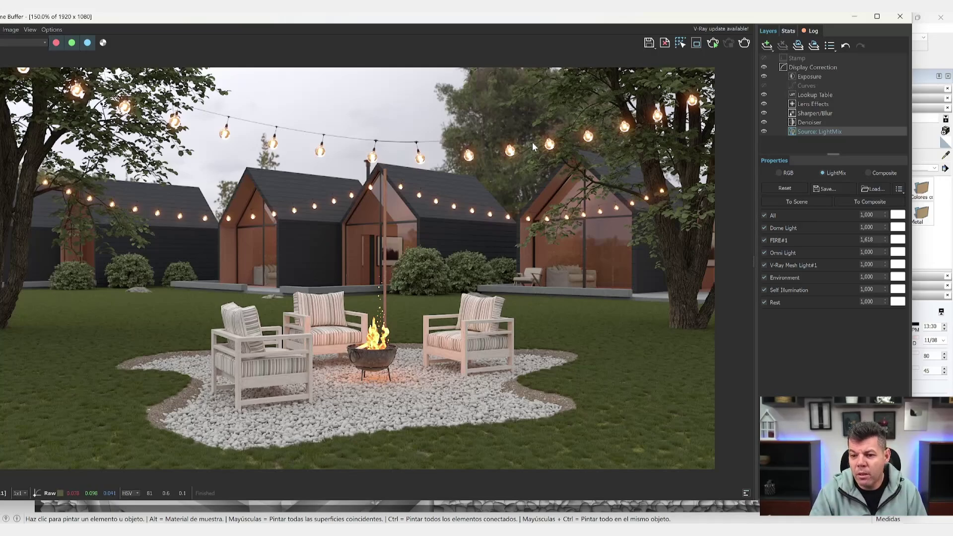
left_click(764, 104)
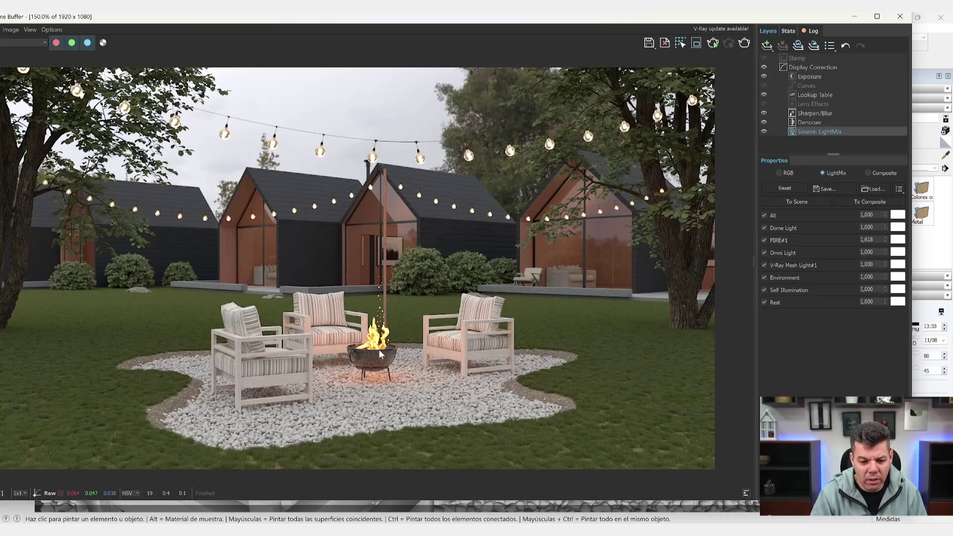
- Select the Lens Effects layer and compare the render with and without glow, leaving it on
left_click(814, 104)
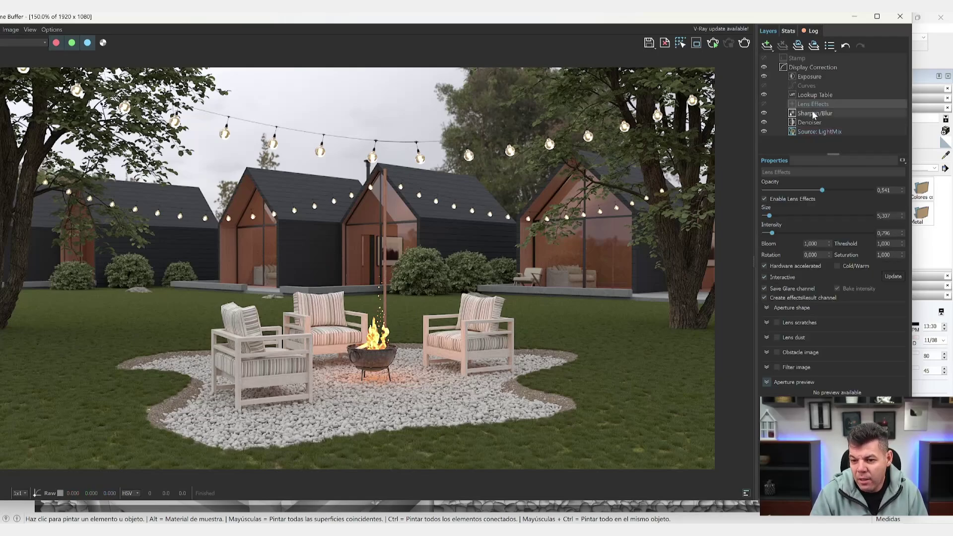
left_click(765, 104)
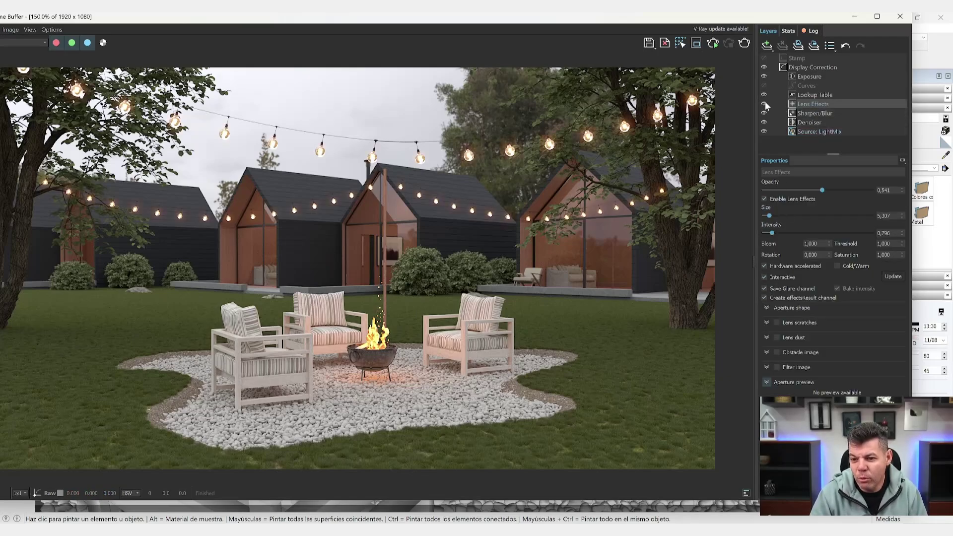
left_click(765, 104)
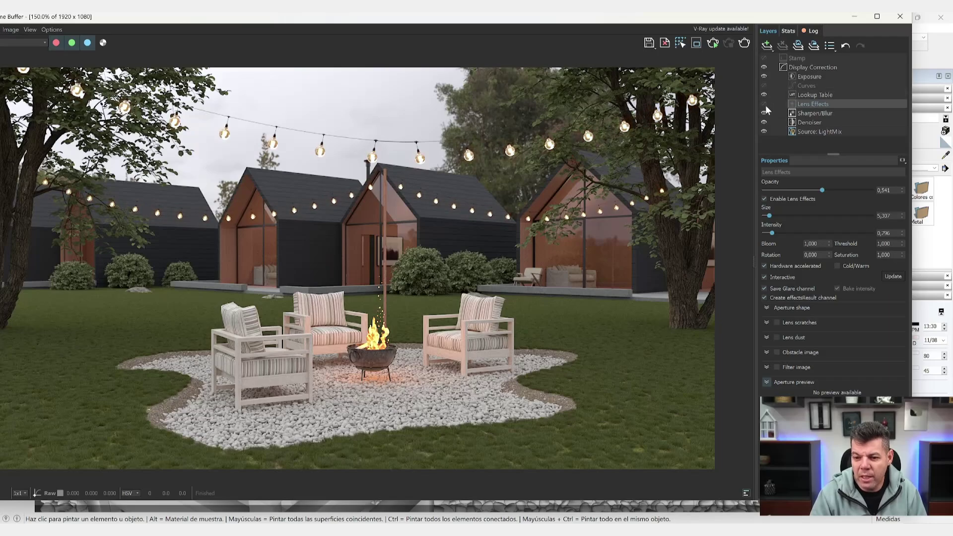
left_click(765, 104)
left_click(765, 104)
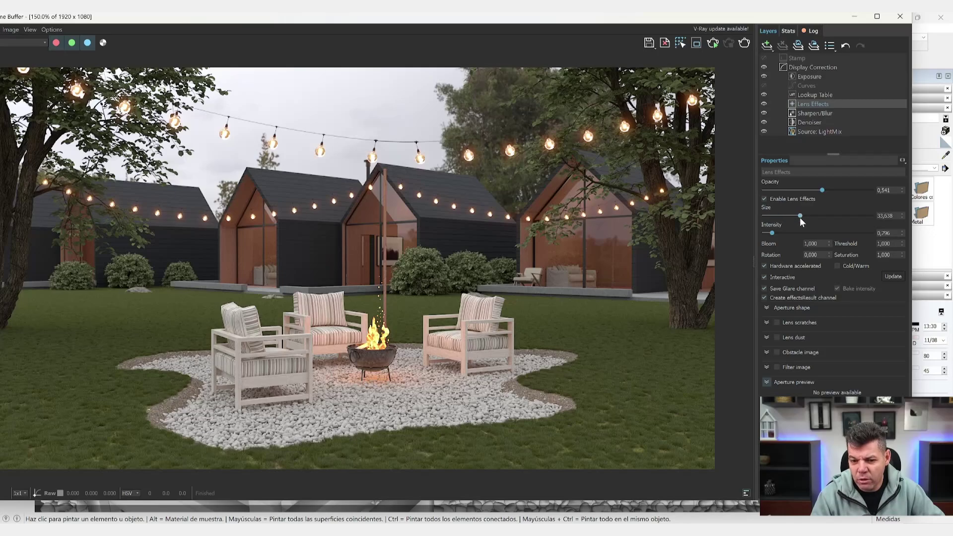
- Drag the lens bloom Size slider down for a smaller glow around the lights
mouse_move(800, 217)
left_mouse_down()
mouse_move(820, 218)
mouse_move(776, 217)
mouse_move(872, 222)
left_mouse_up()
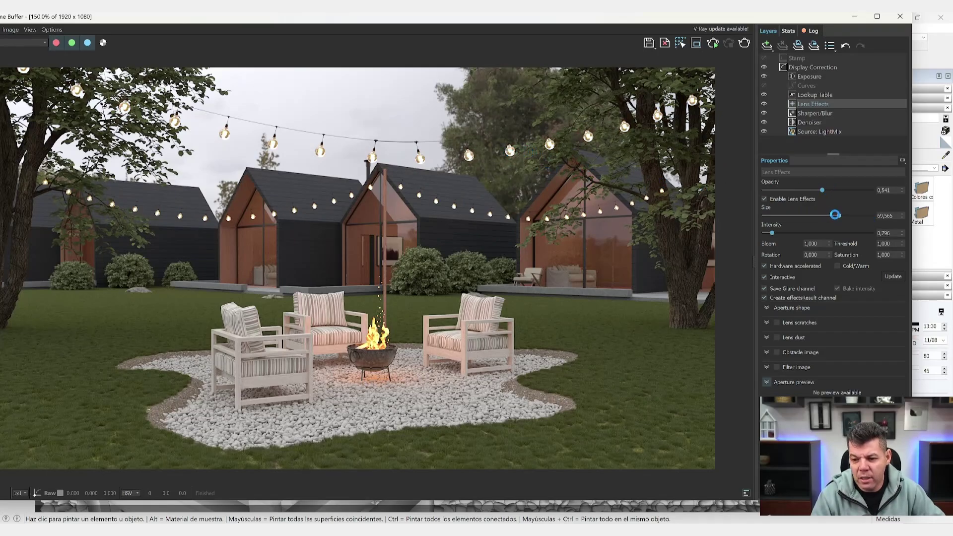
left_click_drag(838, 216, 830, 215)
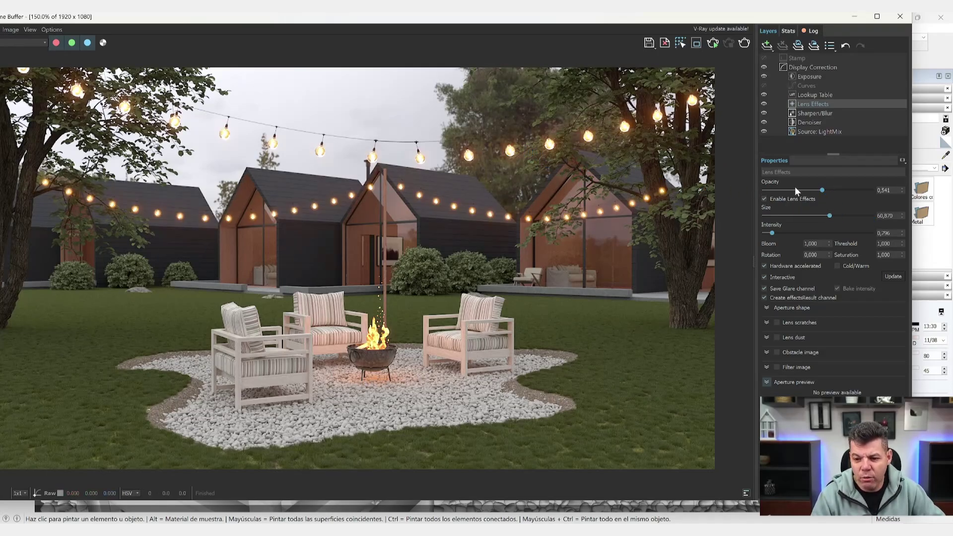
left_click_drag(796, 215, 773, 217)
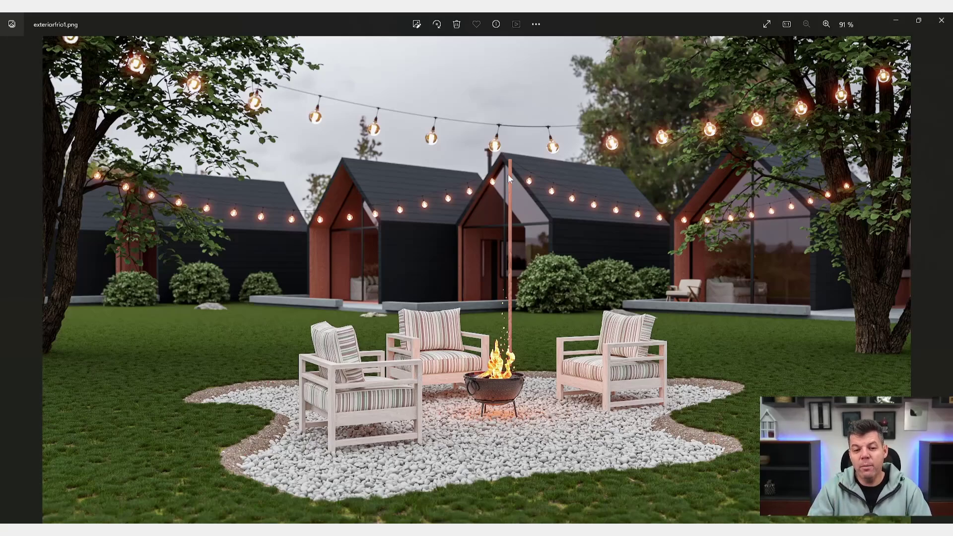
- View exteriorfrio1.png full screen in Photos, then exit full screen and close Photos
left_click(767, 25)
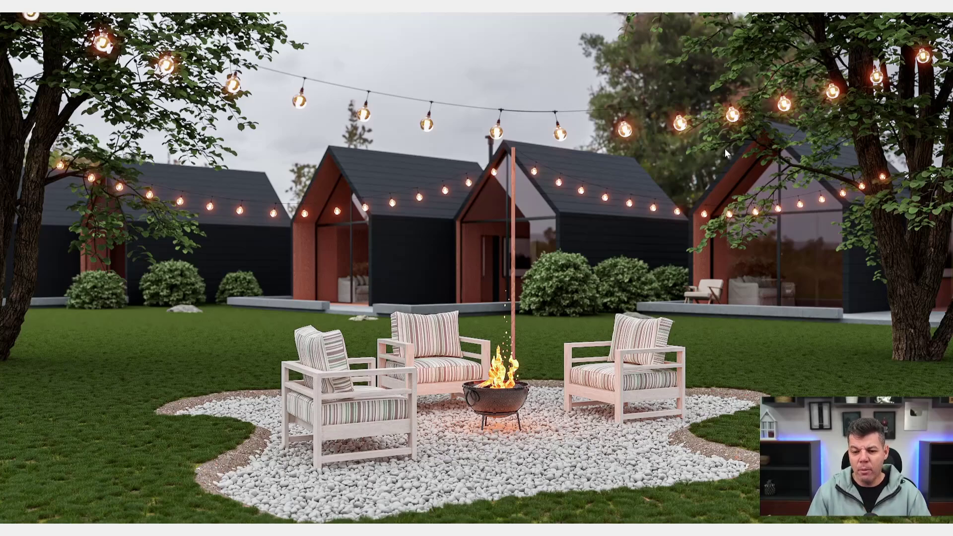
key("Escape")
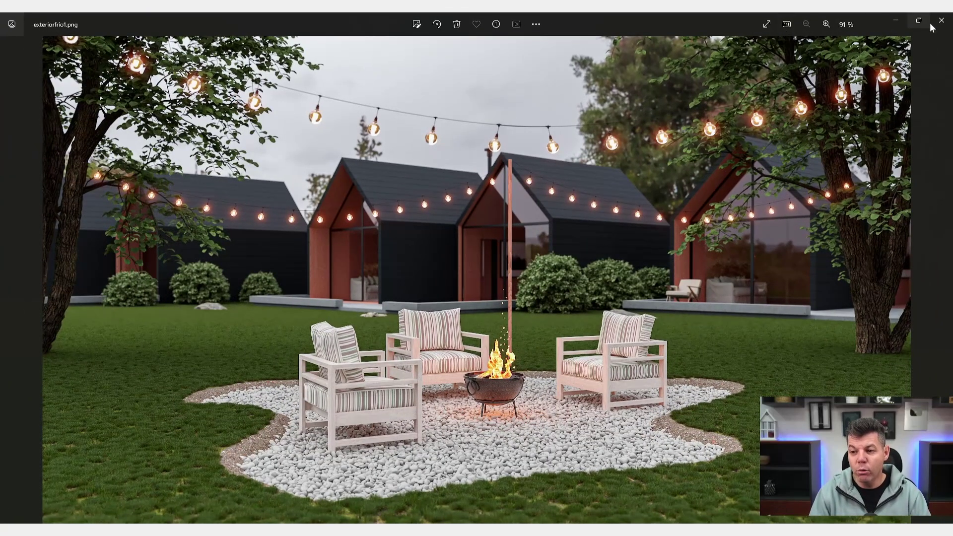
left_click(940, 24)
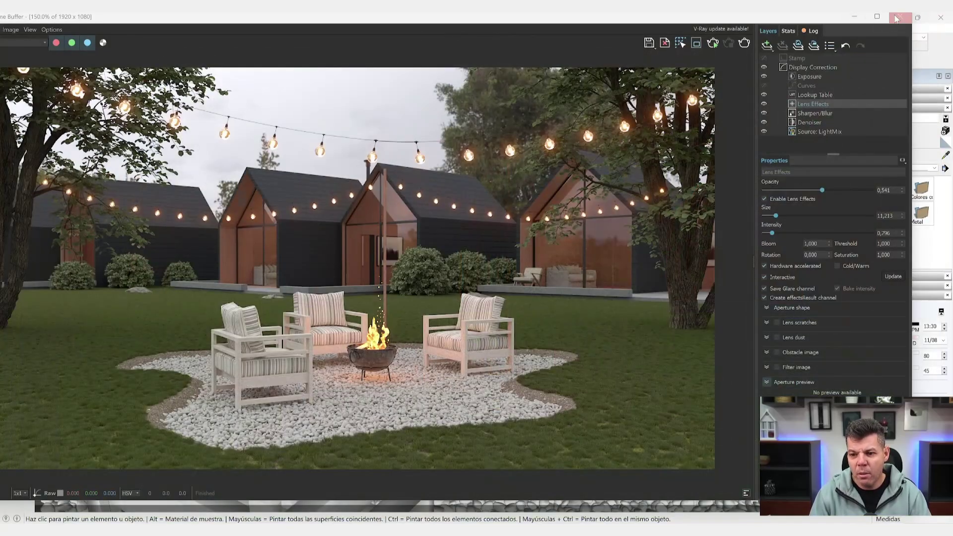
- Close the Frame Buffer and move the V-Ray Lights toolbar out and back into the second row
left_click(900, 16)
left_click(9, 82)
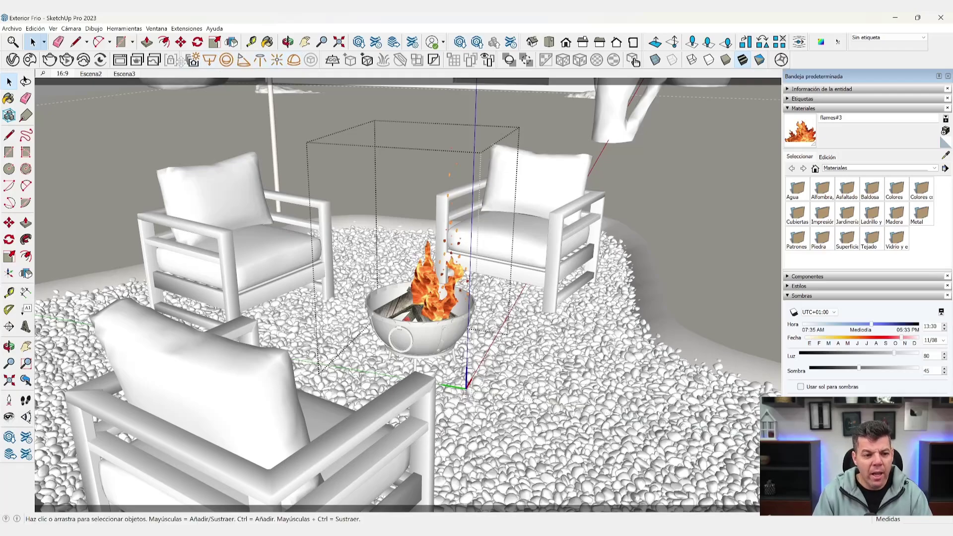
left_click_drag(184, 60, 202, 163)
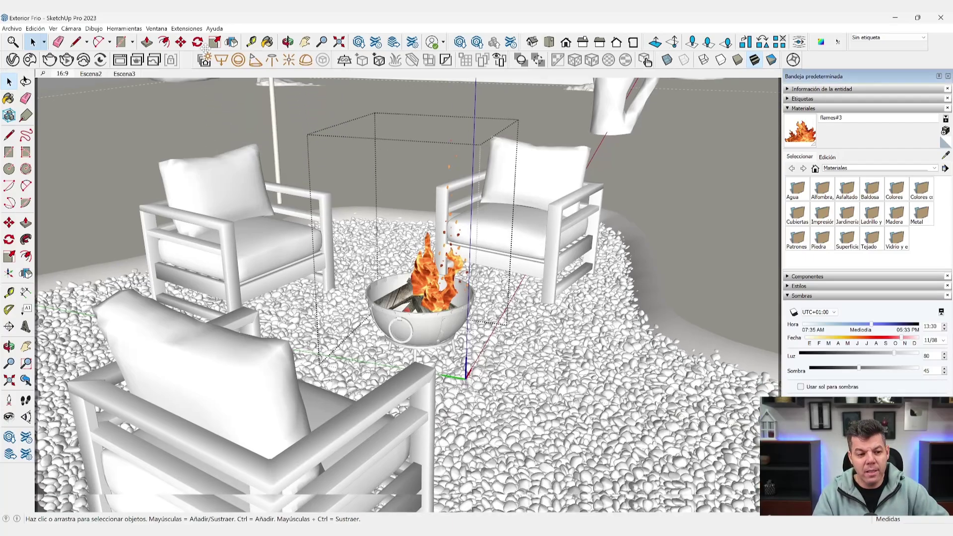
left_click_drag(218, 148, 199, 59)
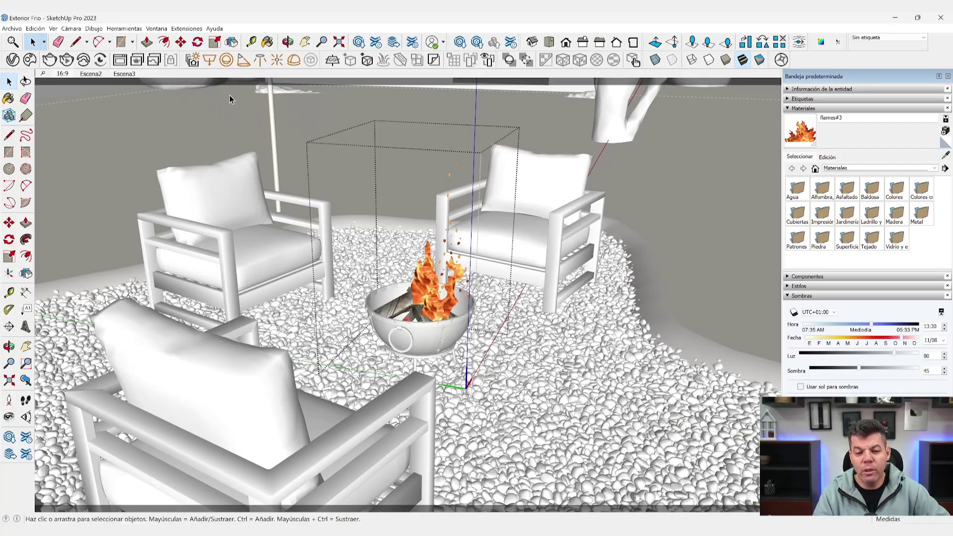